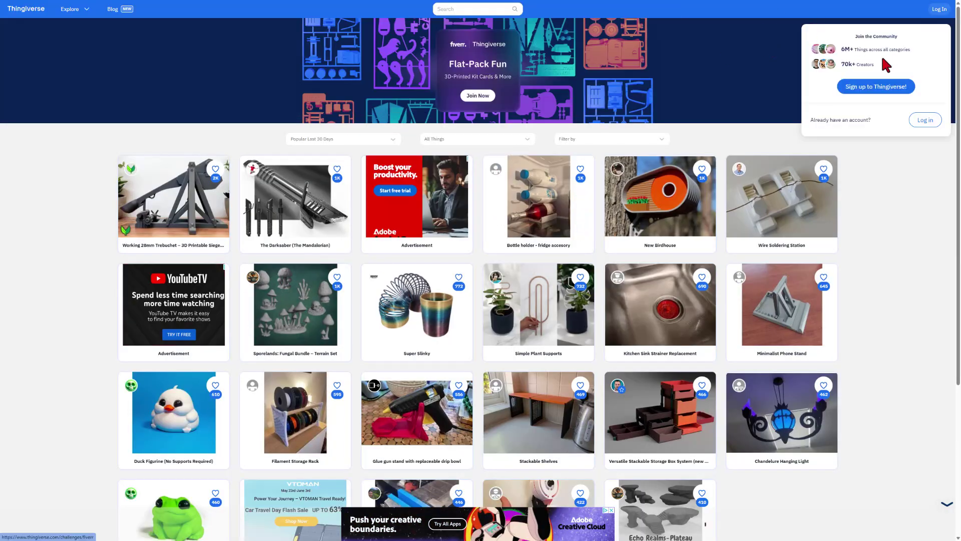
# Dismiss the Join the Community popup and open the Coral Rack result from the 'coral rack' search
pyautogui.click(913, 121)
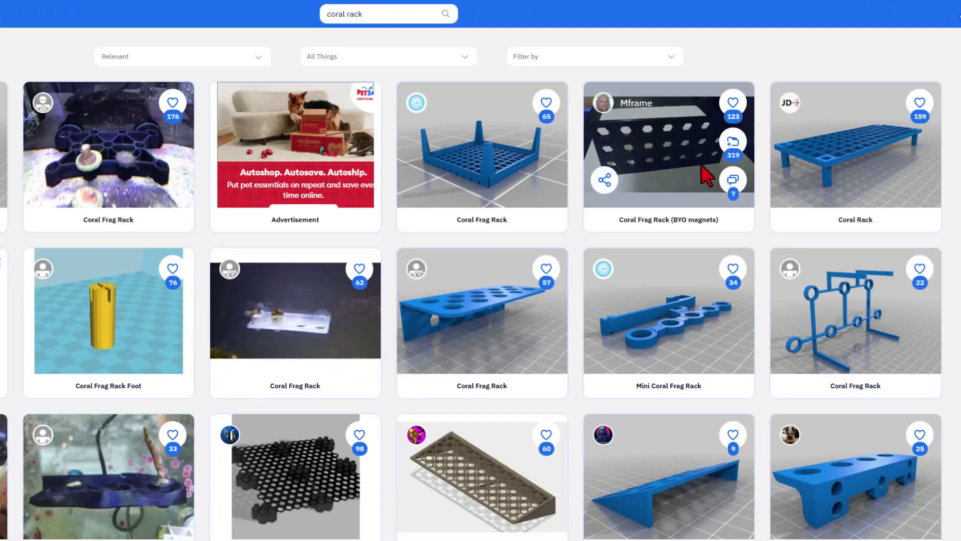
pyautogui.moveTo(855, 144)
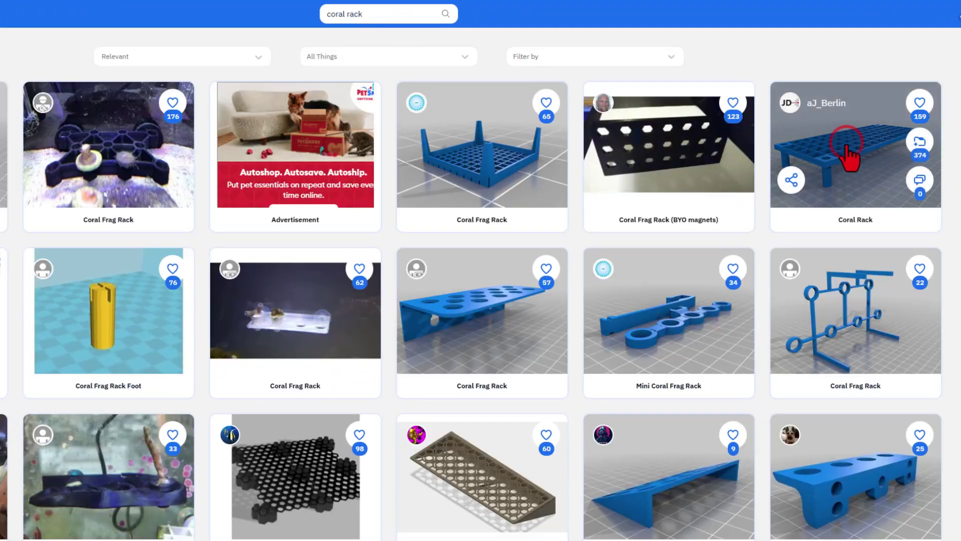
pyautogui.click(846, 143)
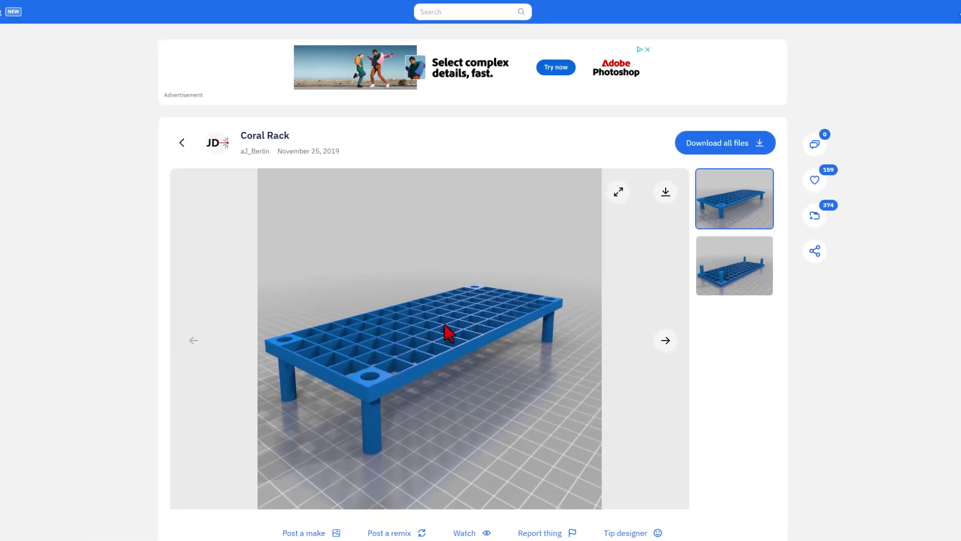
# Save CoralRack.stl from the design's Files list to Downloads
pyautogui.scroll(-2, 461, 330)
pyautogui.scroll(-2, 459, 327)
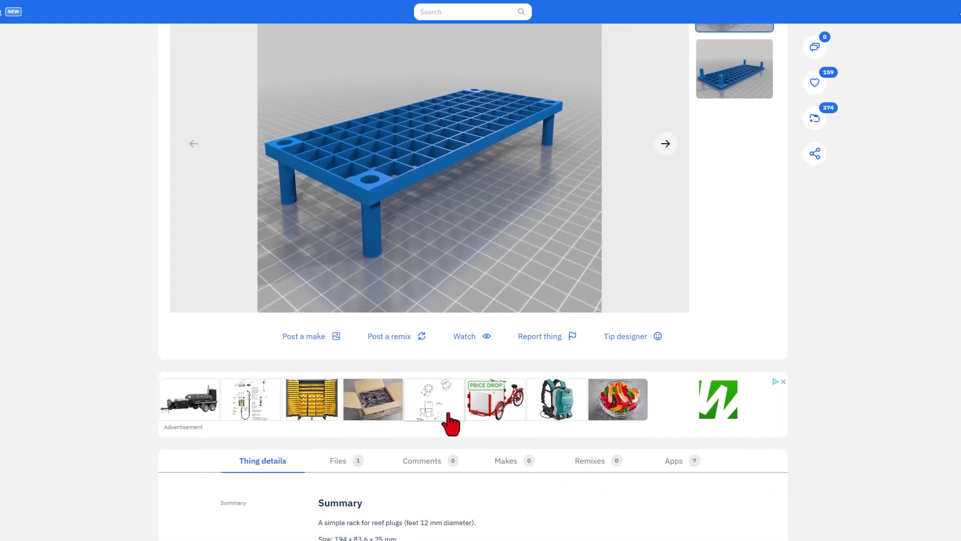
pyautogui.scroll(-2, 425, 401)
pyautogui.scroll(-2, 356, 498)
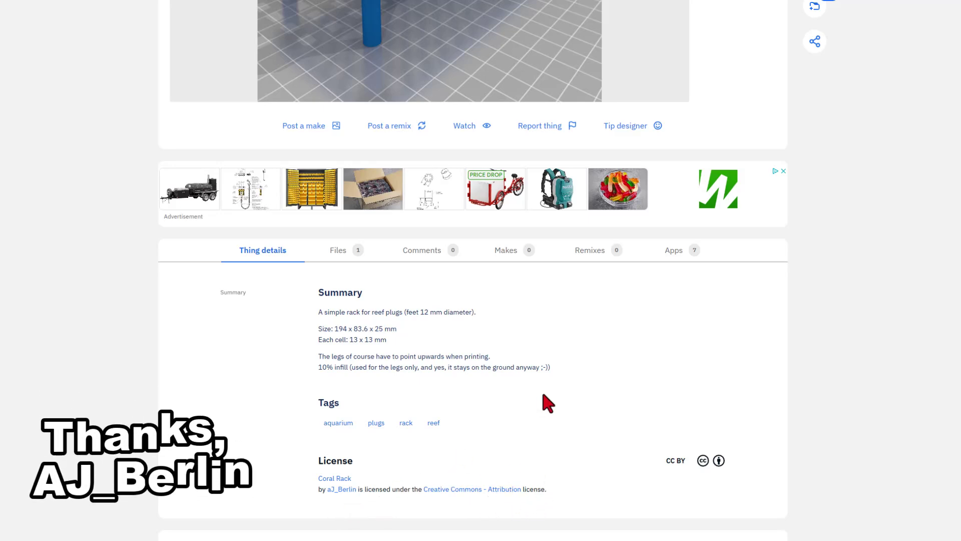
pyautogui.scroll(2, 541, 410)
pyautogui.scroll(2, 367, 331)
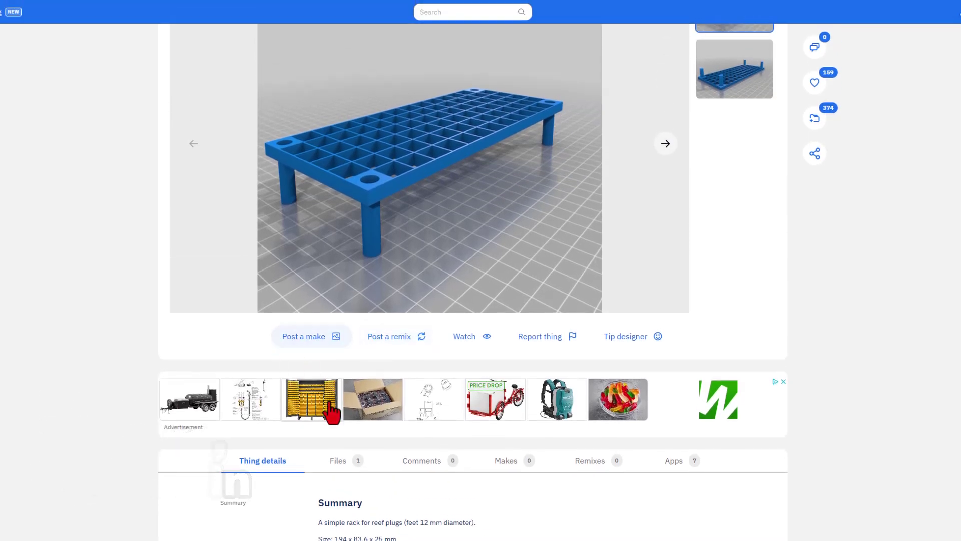
pyautogui.click(345, 460)
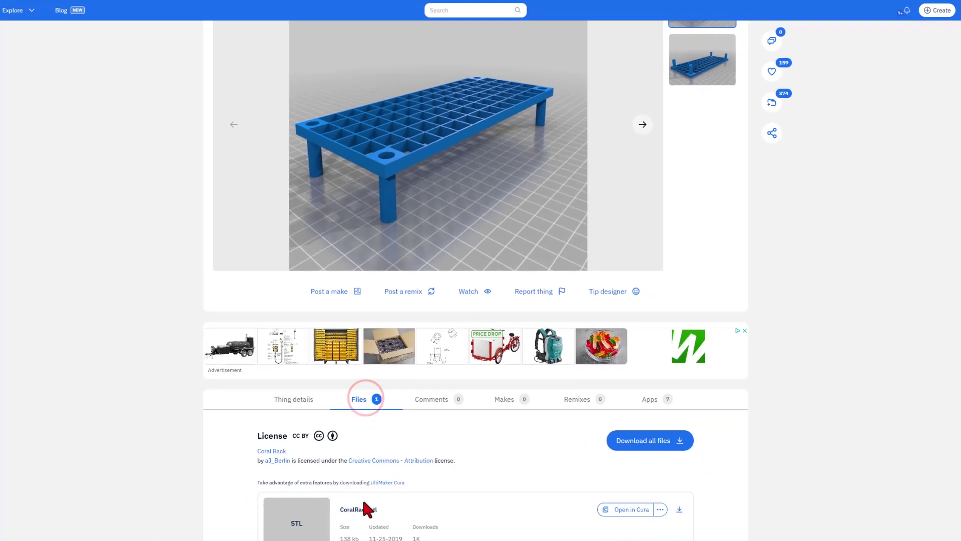
pyautogui.scroll(-2, 371, 430)
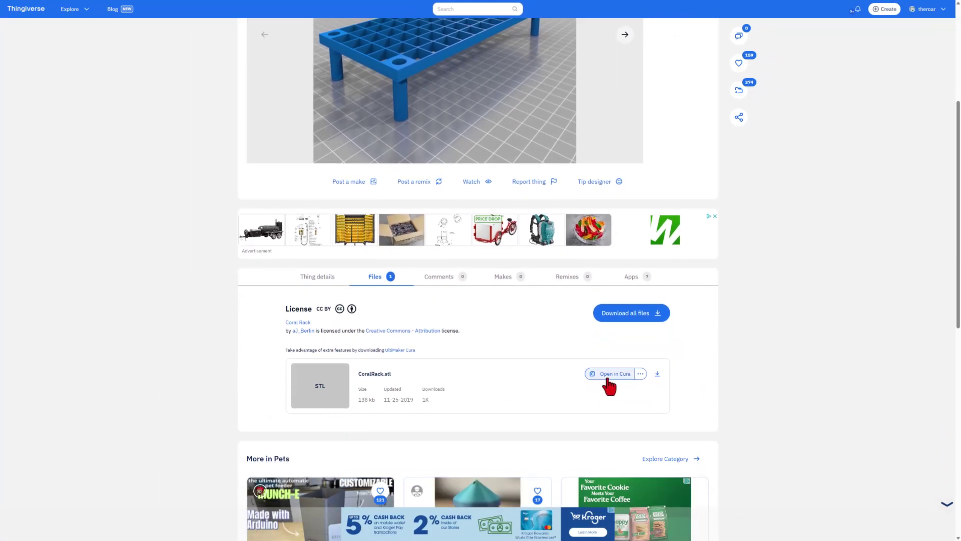
pyautogui.click(654, 374)
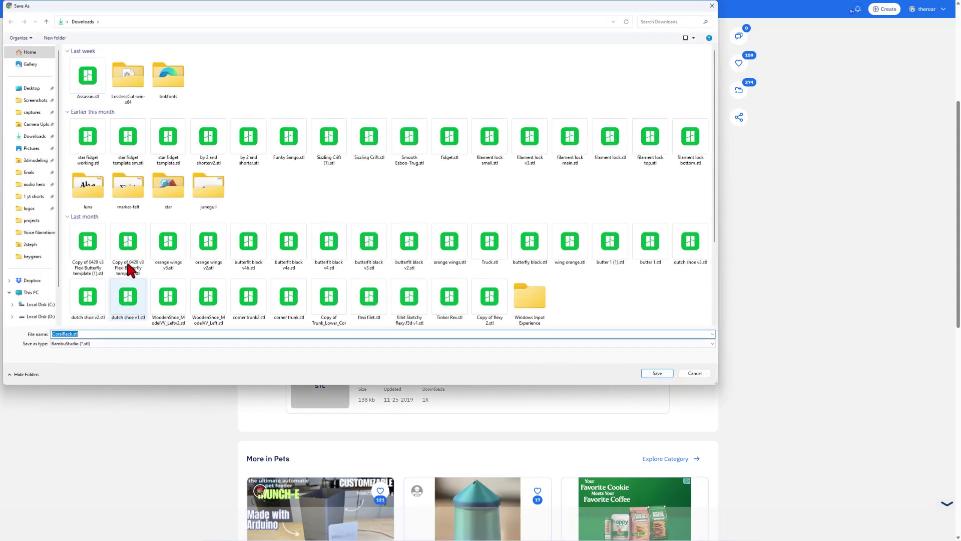
pyautogui.click(664, 373)
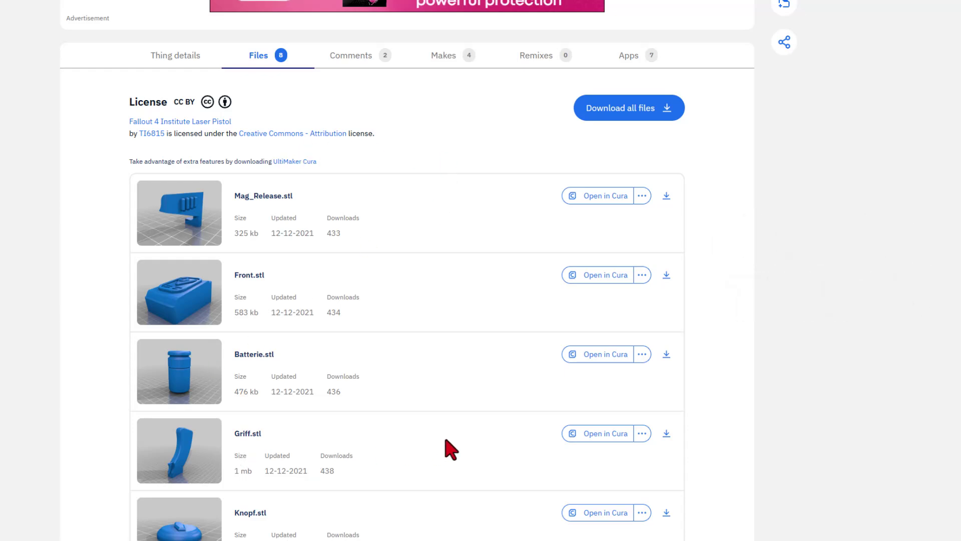
# Save the Griff.stl grip part from the laser pistol's file list to Downloads
pyautogui.scroll(-1, 319, 379)
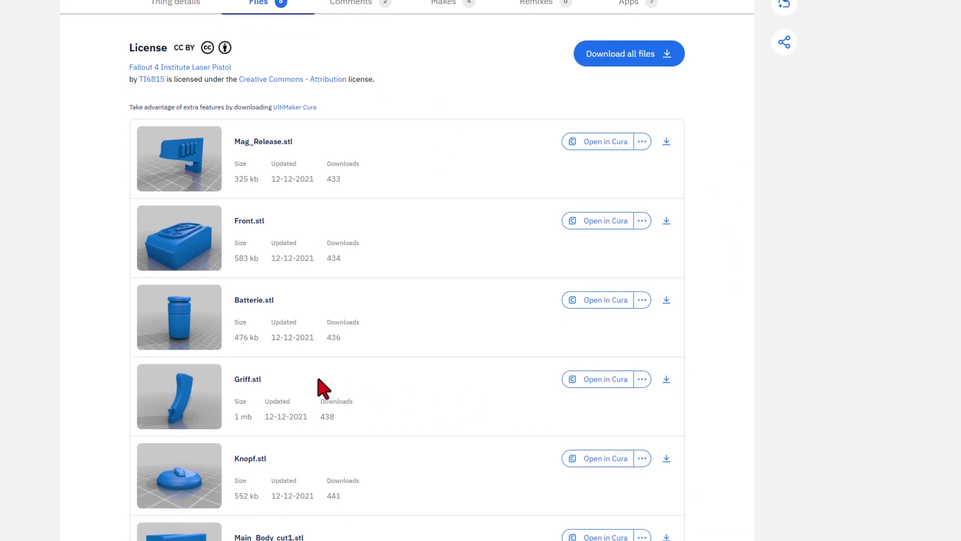
pyautogui.click(666, 378)
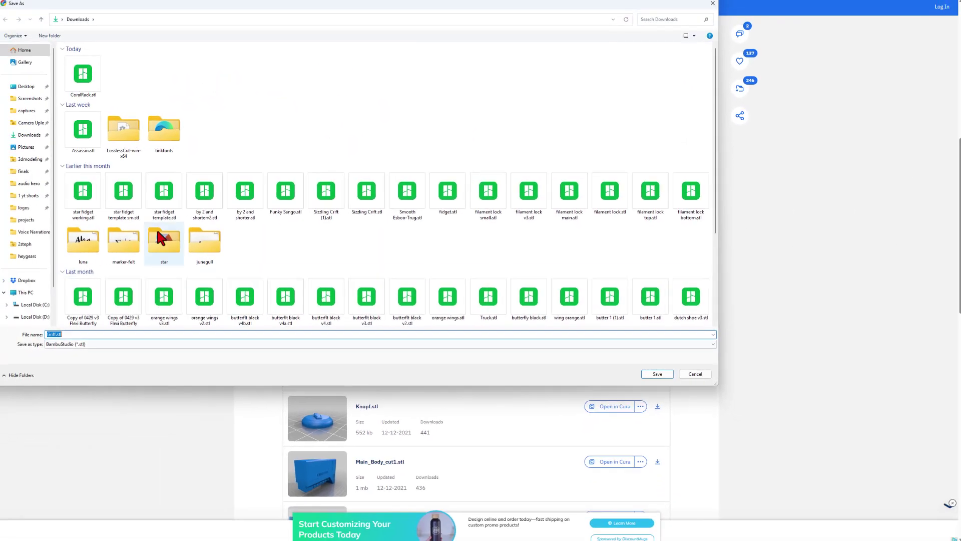
pyautogui.click(656, 374)
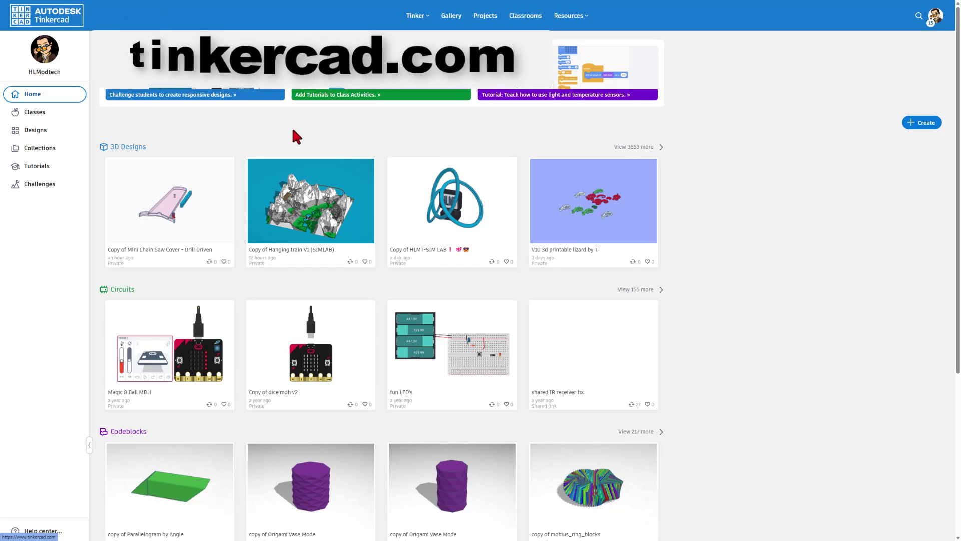
# Create a new 3D design from the Create menu and rename it 'stl tips'
pyautogui.click(910, 129)
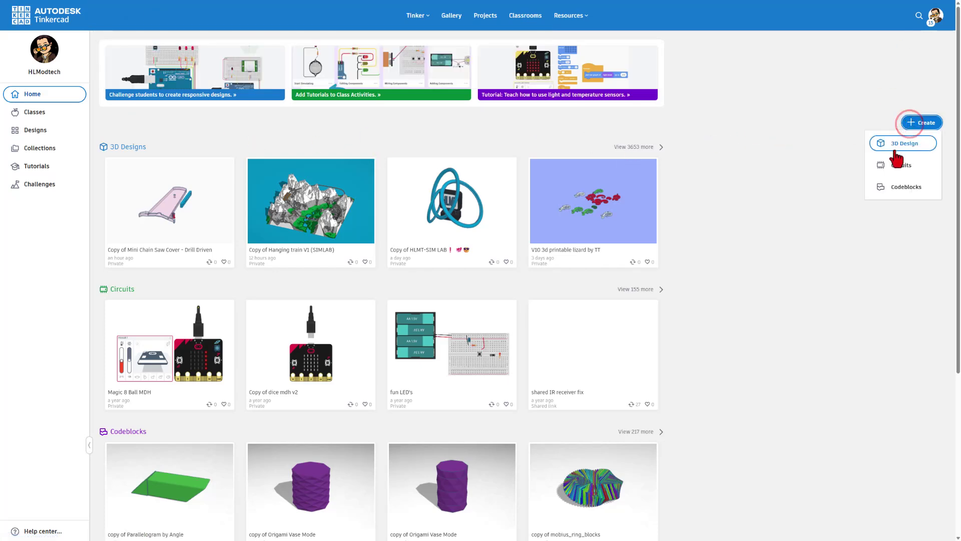
pyautogui.click(896, 148)
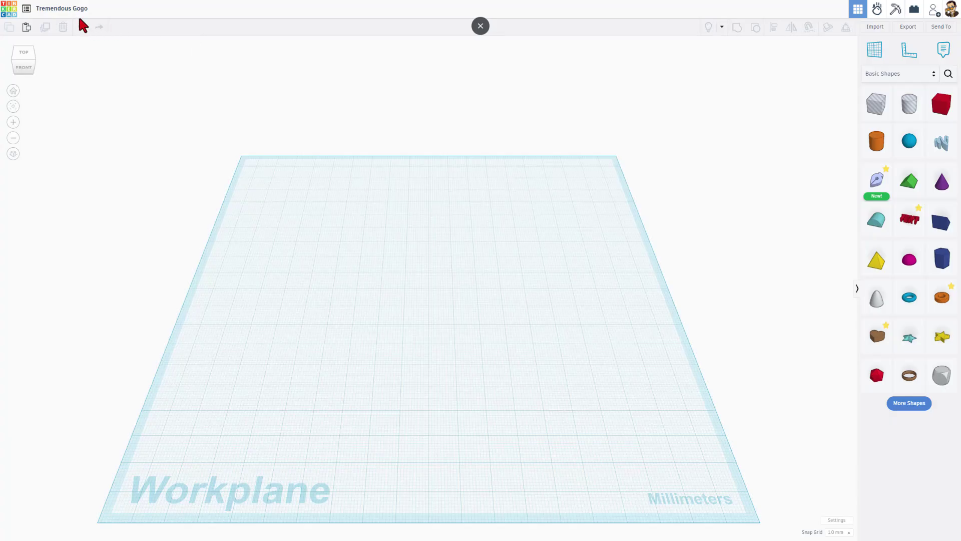
pyautogui.click(79, 10)
pyautogui.write('stl tips')
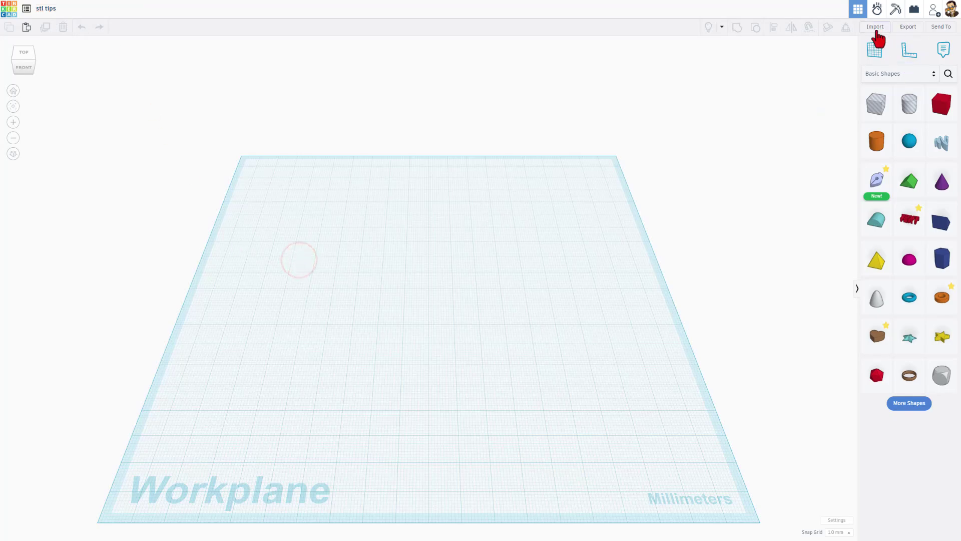
# Import CoralRack.stl from Downloads into the design at 100% scale
pyautogui.click(875, 27)
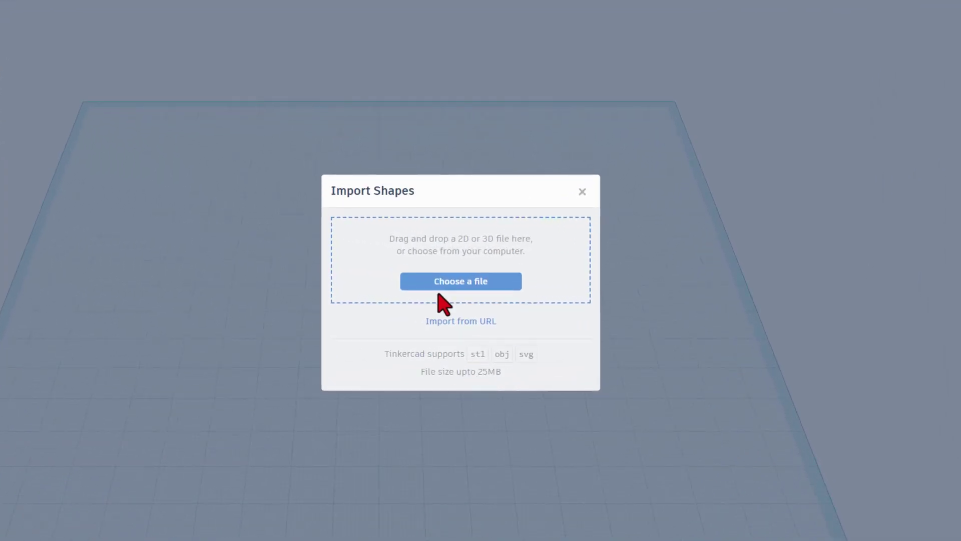
pyautogui.click(463, 282)
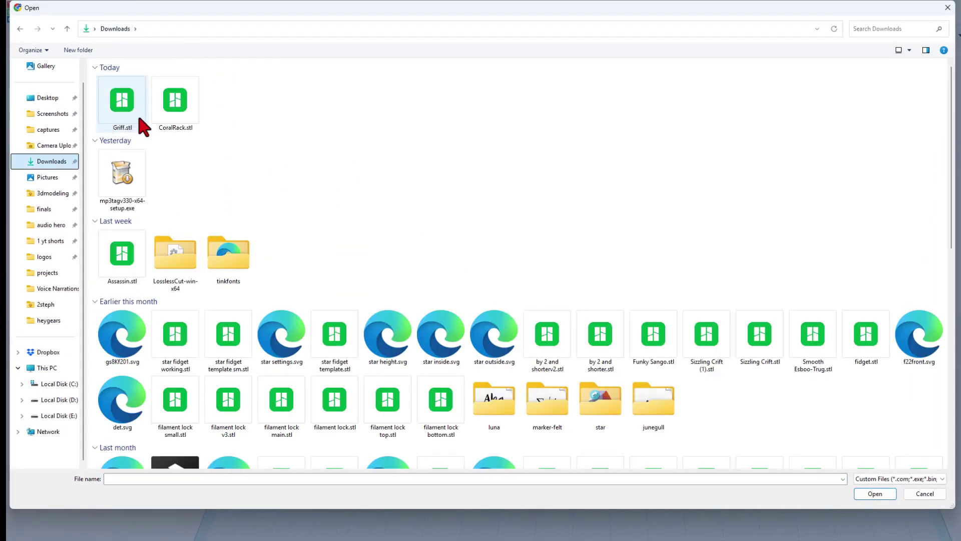
pyautogui.click(176, 100)
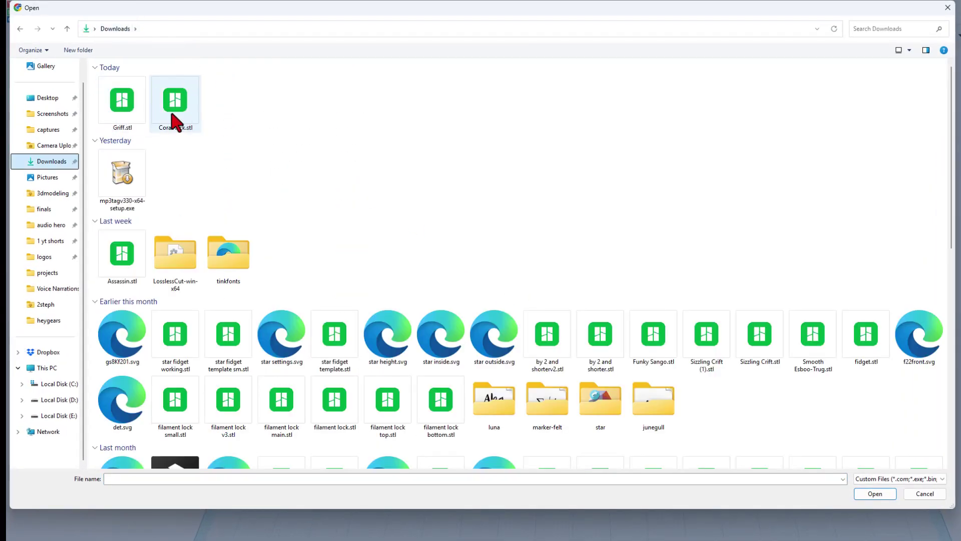
pyautogui.doubleClick(175, 100)
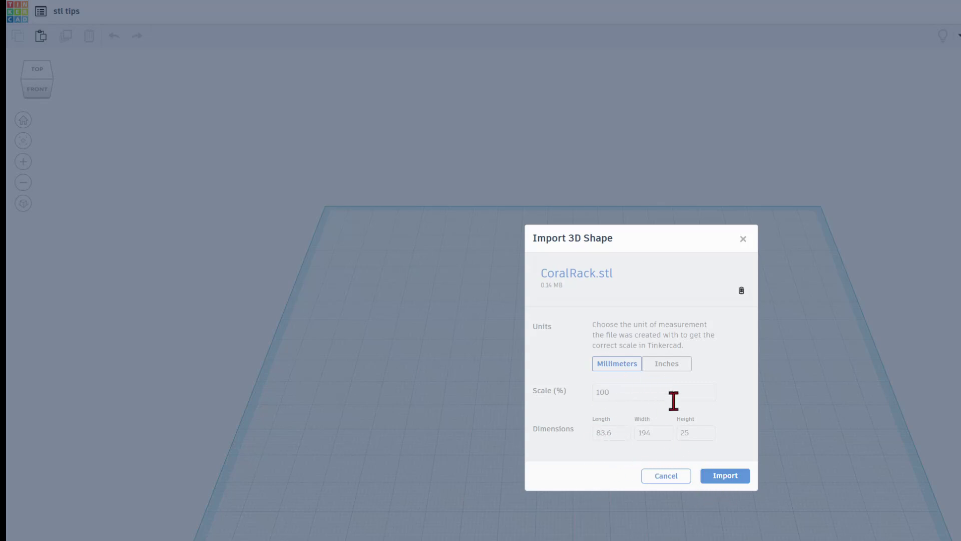
pyautogui.click(722, 478)
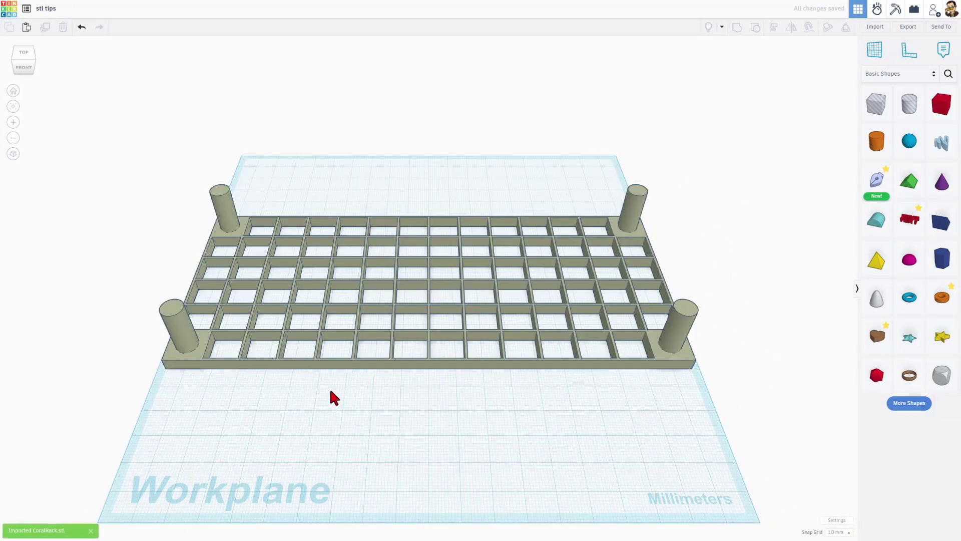
pyautogui.moveTo(340, 232); pyautogui.dragTo(429, 287, button='right')
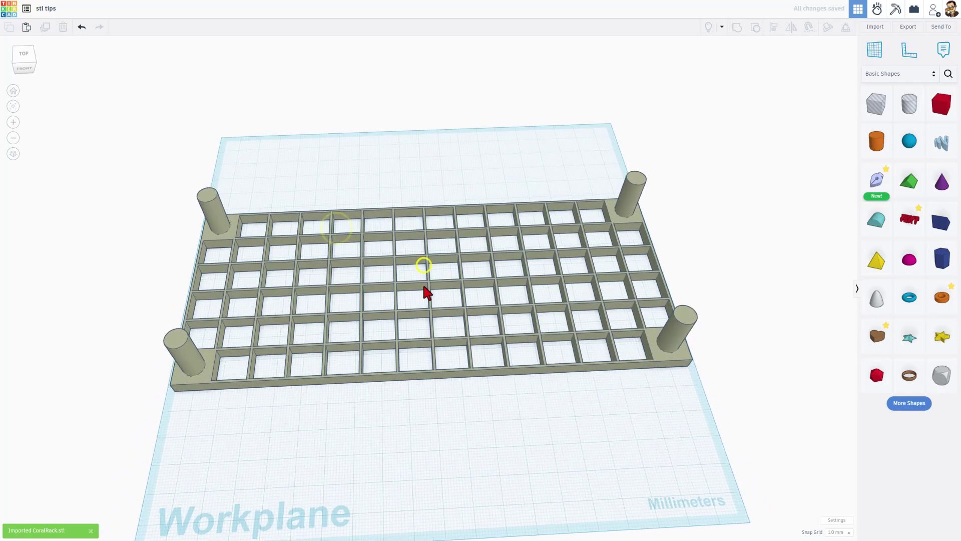
pyautogui.click(429, 287)
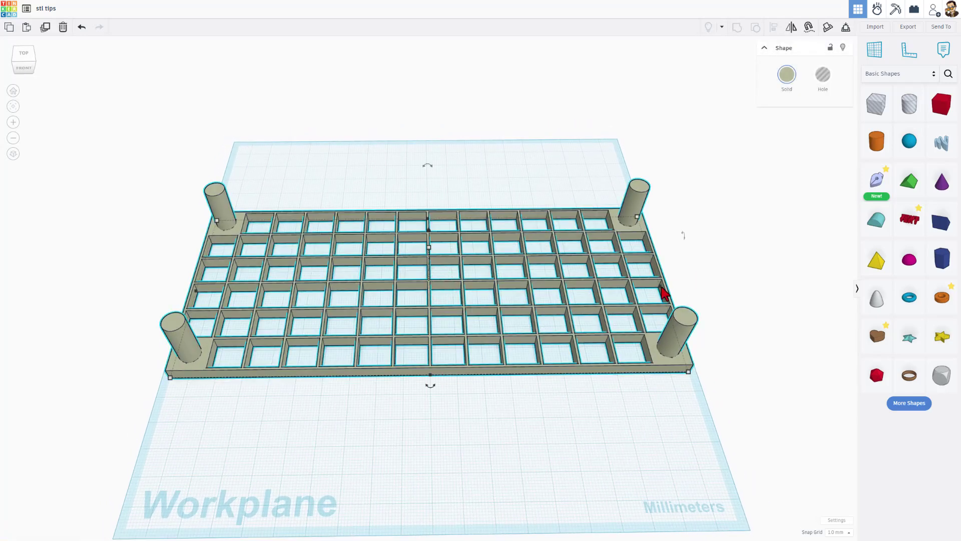
pyautogui.moveTo(661, 286); pyautogui.dragTo(434, 290)
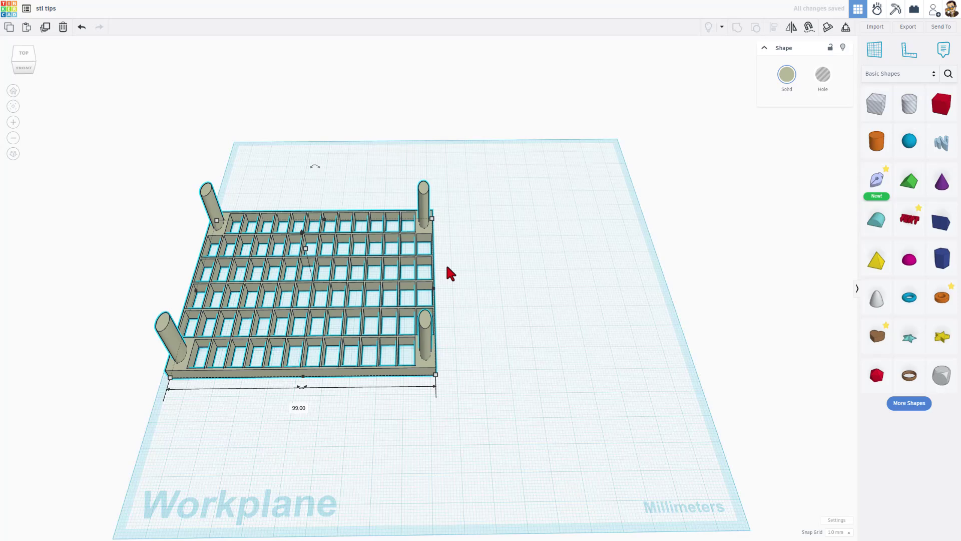
pyautogui.hotkey('ctrl', 'z')
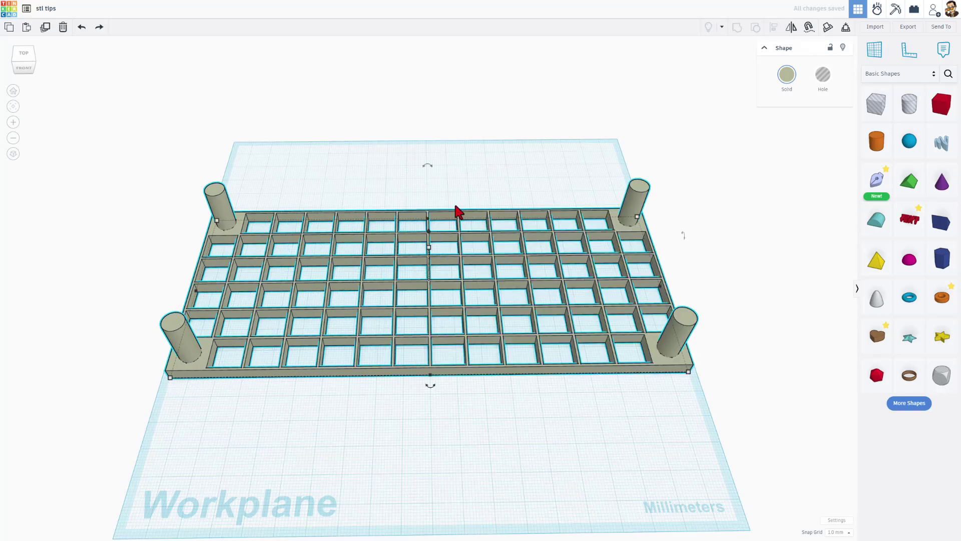
pyautogui.click(460, 160)
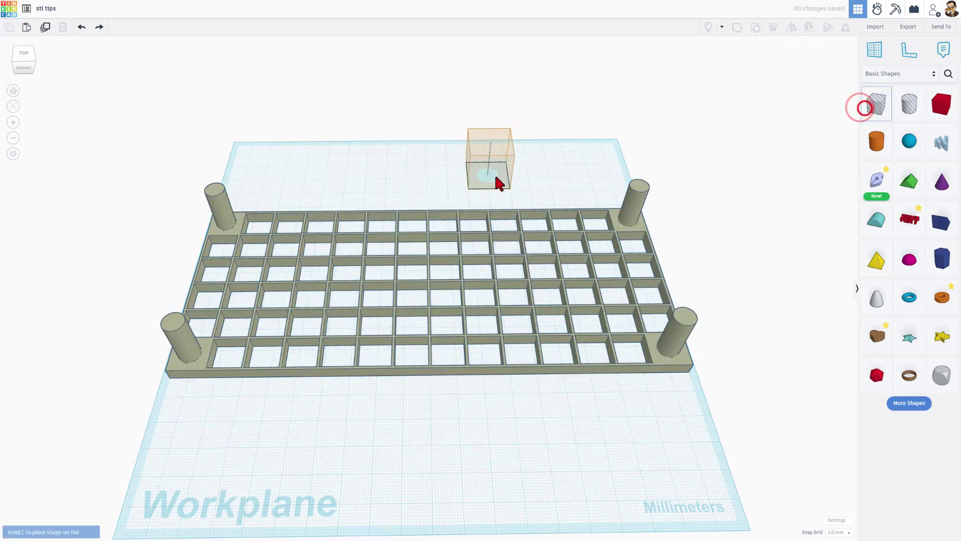
# Place a hole box above the rack and widen it over two cell columns in top orthographic view
pyautogui.moveTo(865, 114)
pyautogui.mouseDown()
pyautogui.moveTo(419, 186)
pyautogui.moveTo(419, 420)
pyautogui.mouseUp()
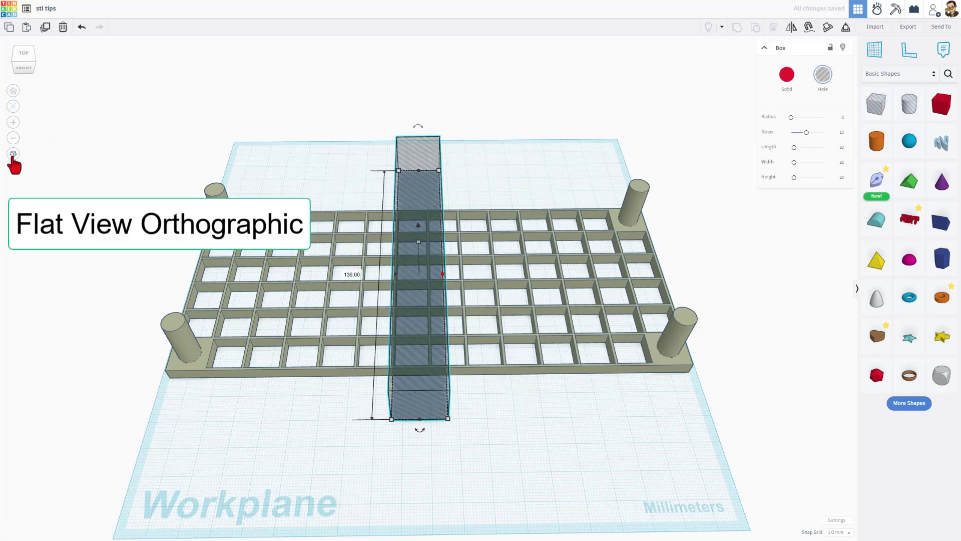
pyautogui.click(13, 155)
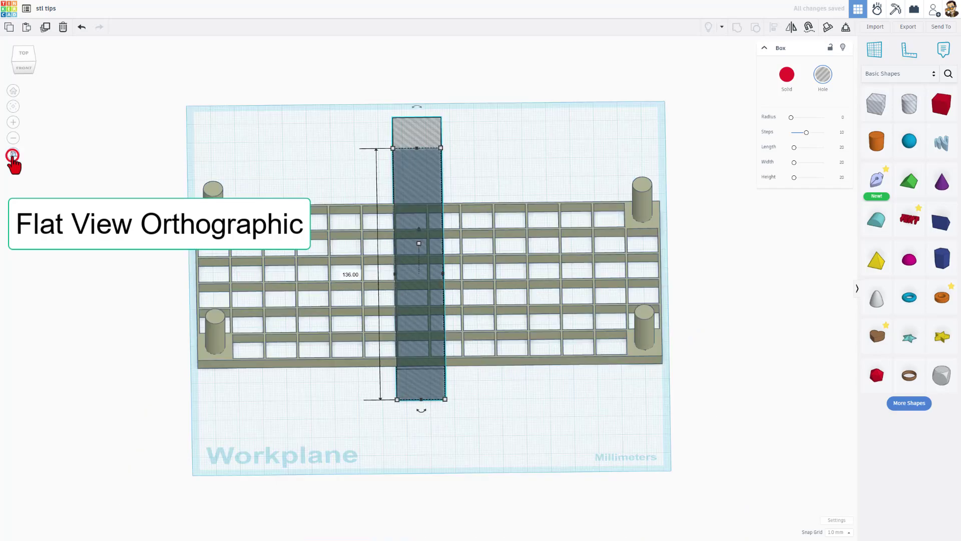
pyautogui.click(25, 58)
pyautogui.scroll(3, 500, 300)
pyautogui.scroll(3, 431, 280)
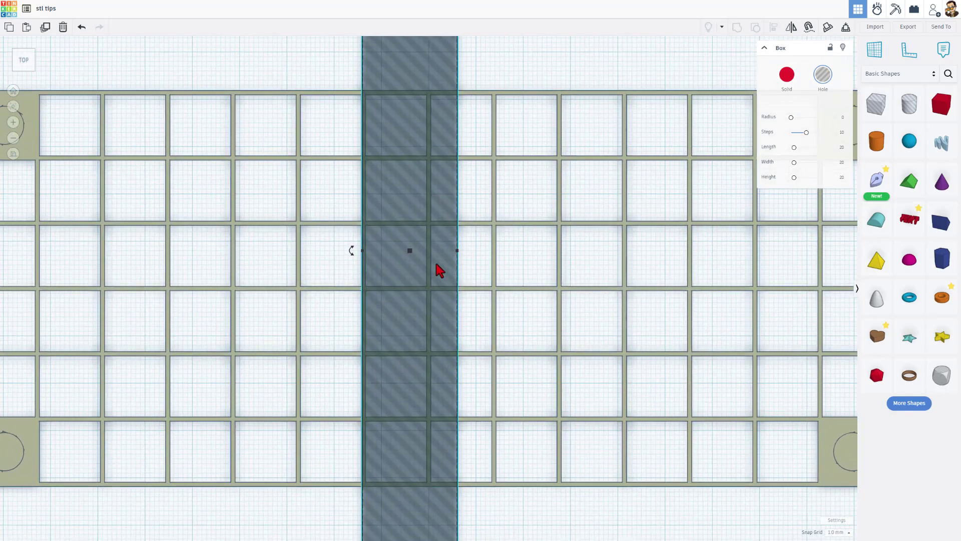
pyautogui.moveTo(454, 253); pyautogui.dragTo(494, 259)
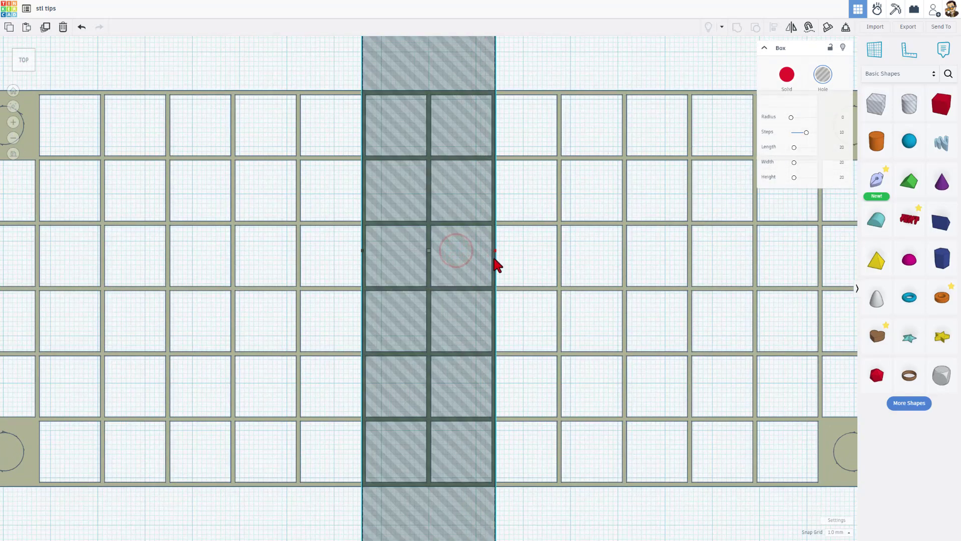
pyautogui.scroll(2, 490, 264)
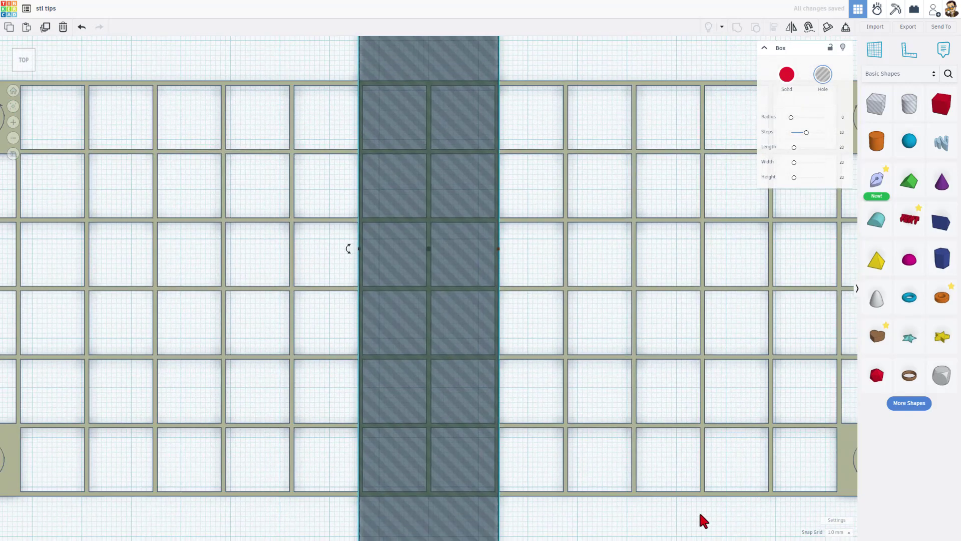
# Turn Snap Grid off and align the hole box's left and right edges with cell walls
pyautogui.click(704, 520)
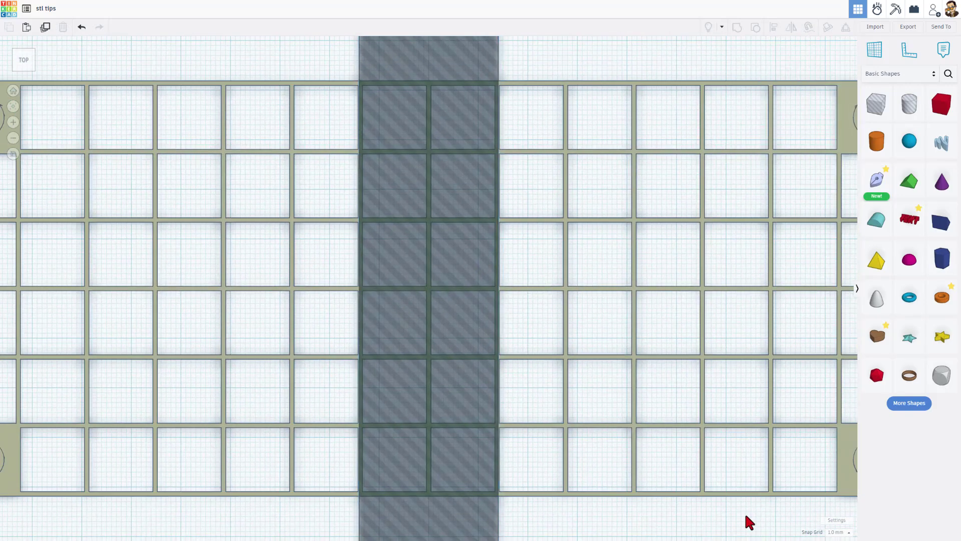
pyautogui.click(839, 533)
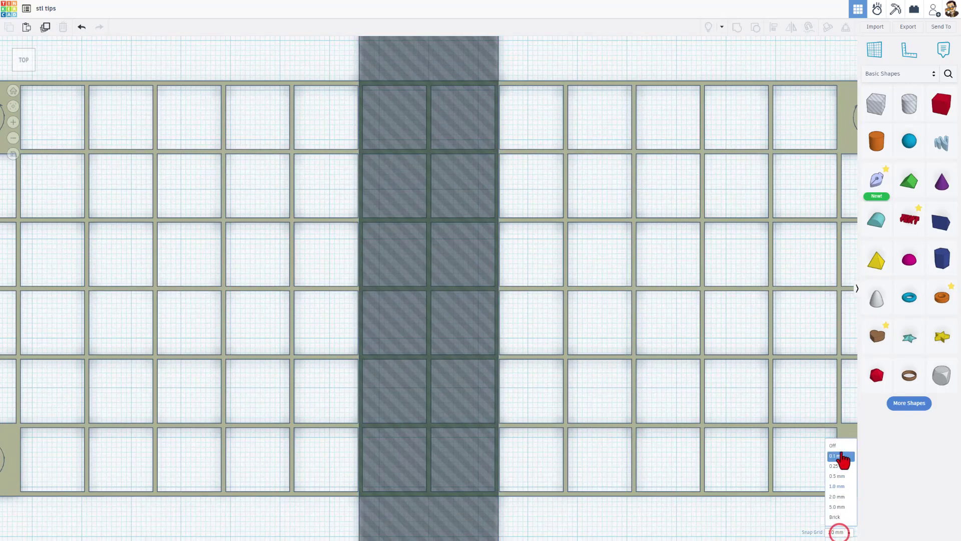
pyautogui.click(841, 445)
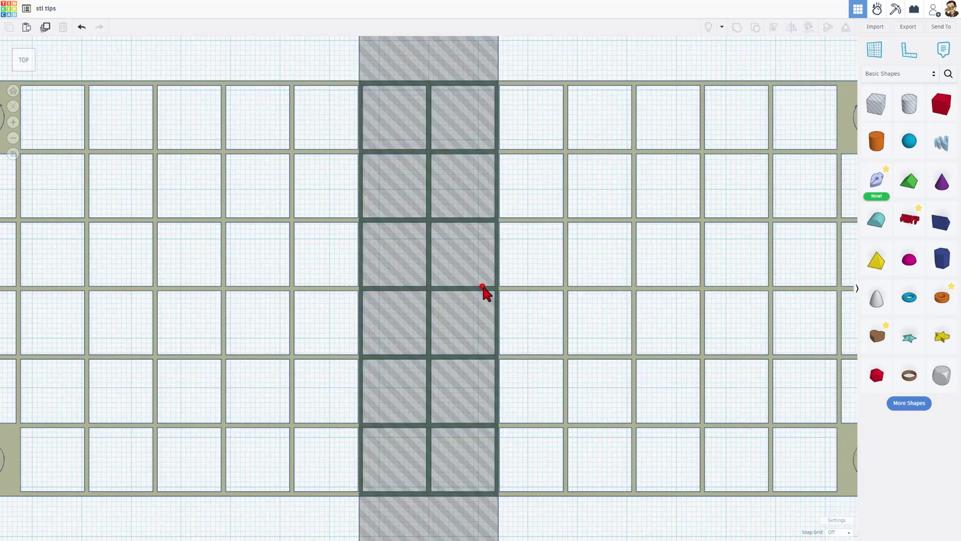
pyautogui.click(482, 287)
pyautogui.moveTo(359, 249); pyautogui.dragTo(359, 254)
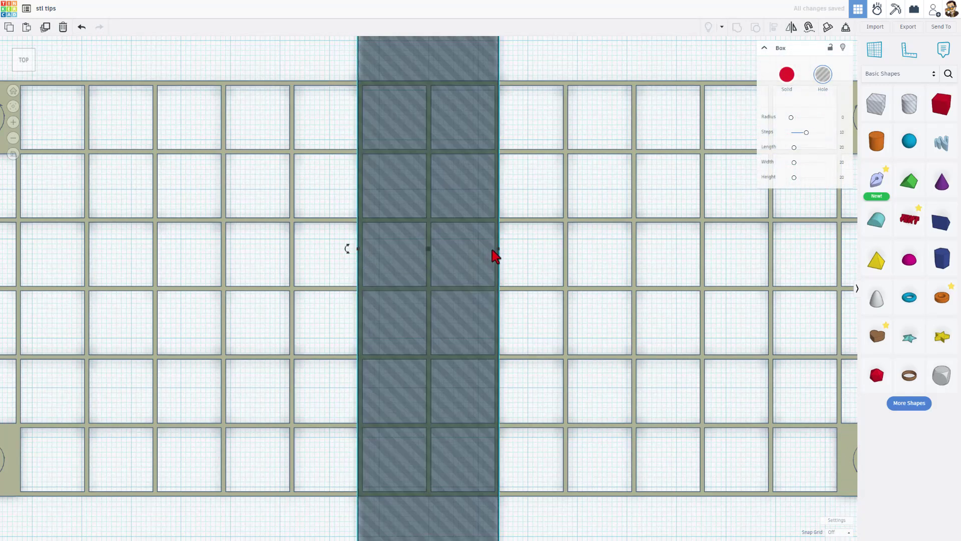
pyautogui.moveTo(498, 250); pyautogui.dragTo(499, 250)
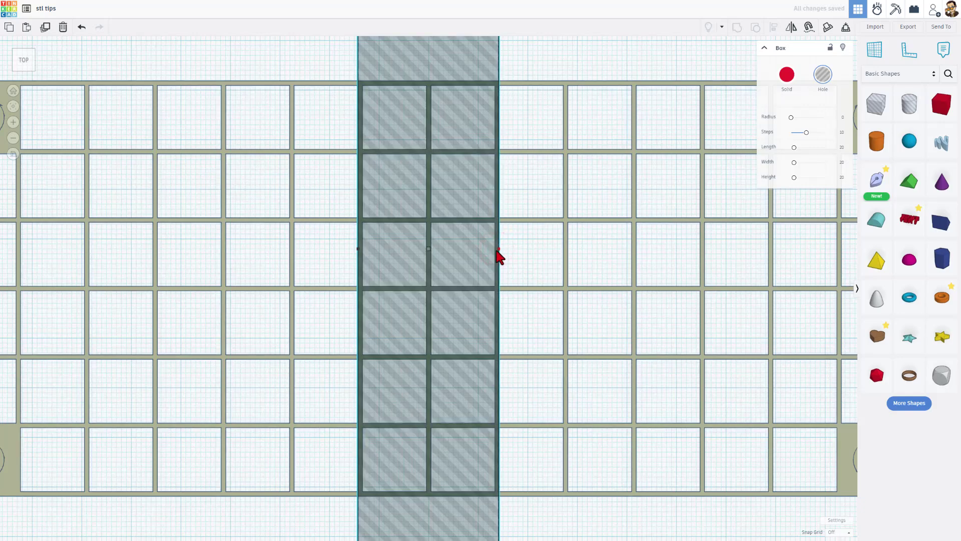
# Select the rack and hole box and group them with Ctrl+G to split the rack in two
pyautogui.press('f')
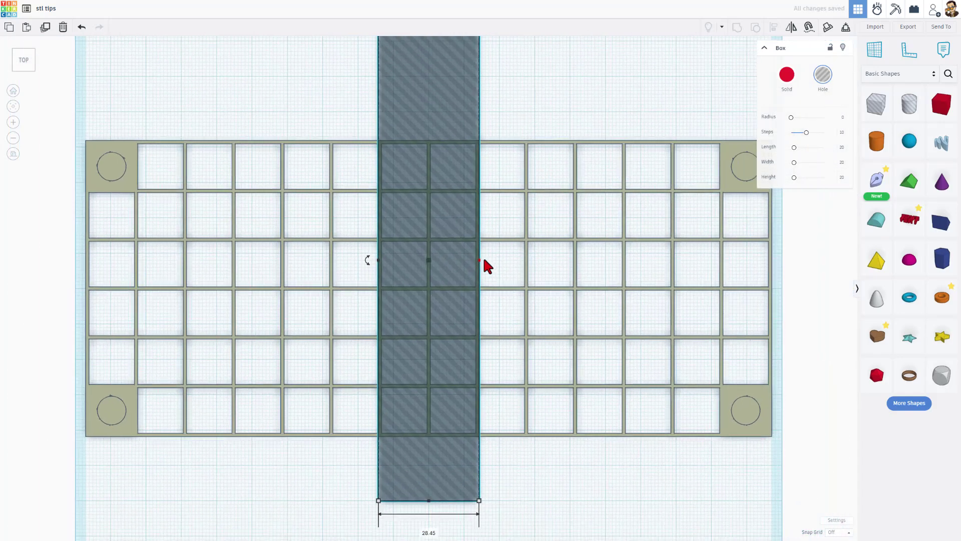
pyautogui.moveTo(493, 283); pyautogui.dragTo(510, 178, button='right')
pyautogui.click(506, 168)
pyautogui.click(13, 153)
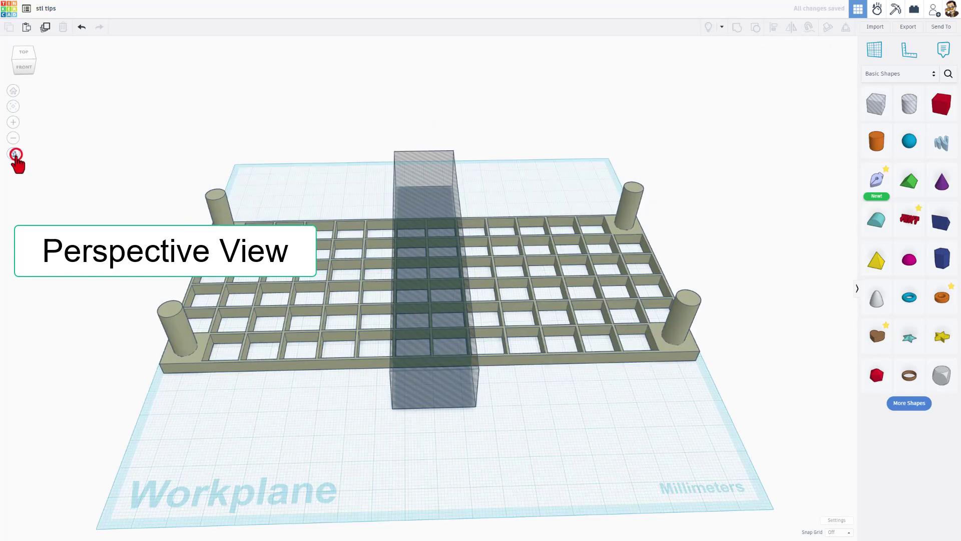
pyautogui.moveTo(335, 219)
pyautogui.mouseDown(button='right')
pyautogui.moveTo(357, 188)
pyautogui.moveTo(322, 210)
pyautogui.moveTo(337, 187)
pyautogui.mouseUp(button='right')
pyautogui.moveTo(344, 177); pyautogui.dragTo(495, 398)
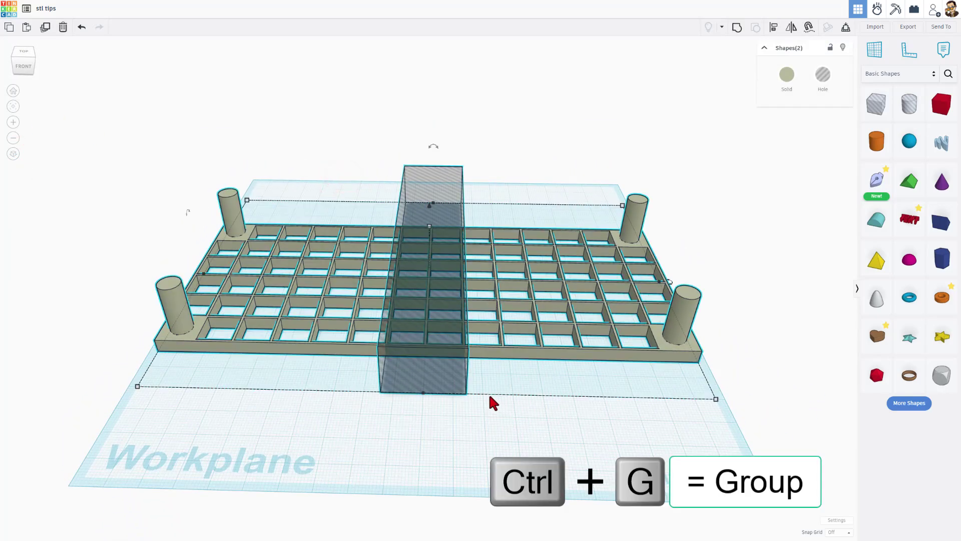
pyautogui.hotkey('ctrl', 'g')
# Duplicate the two rack halves with Ctrl+D
pyautogui.moveTo(441, 386)
pyautogui.mouseDown(button='right')
pyautogui.moveTo(473, 435)
pyautogui.moveTo(461, 433)
pyautogui.mouseUp(button='right')
pyautogui.moveTo(532, 344)
pyautogui.mouseDown(button='right')
pyautogui.moveTo(555, 269)
pyautogui.moveTo(501, 318)
pyautogui.moveTo(519, 347)
pyautogui.moveTo(527, 306)
pyautogui.moveTo(480, 333)
pyautogui.moveTo(496, 341)
pyautogui.mouseUp(button='right')
pyautogui.hotkey('ctrl', 'd')
pyautogui.click(492, 337)
pyautogui.click(492, 340)
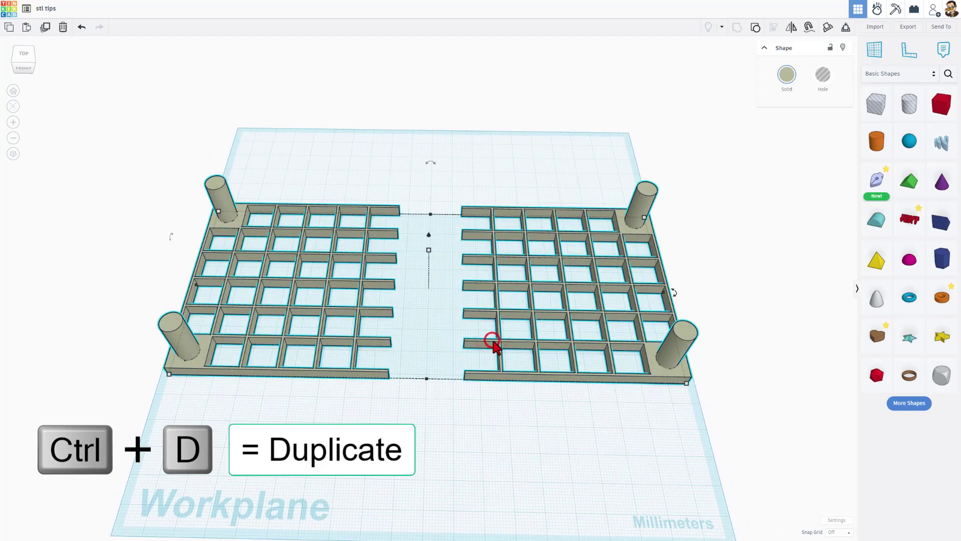
pyautogui.hotkey('ctrl', 'd')
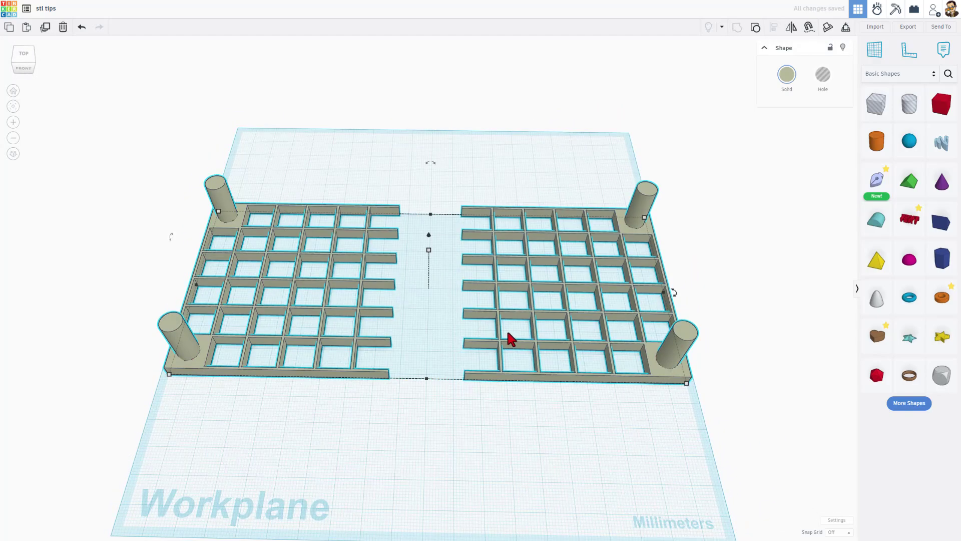
# Set Snap Grid to 1.0 mm and nudge the copied halves back twice with Shift+Up
pyautogui.click(833, 532)
pyautogui.click(837, 487)
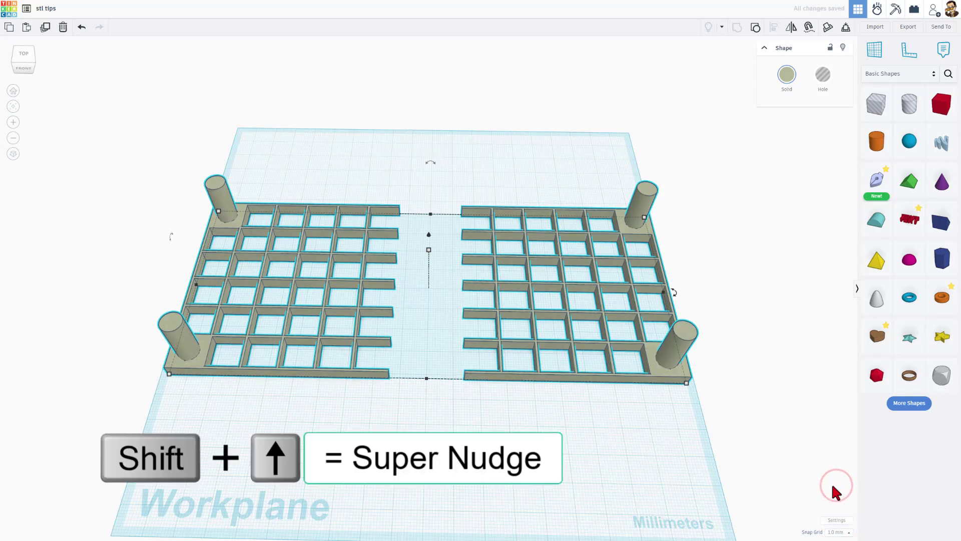
pyautogui.hotkey('shift', 'Up')
pyautogui.hotkey('shift', 'Up')
pyautogui.hotkey('shift', 'Up')
pyautogui.hotkey('shift', 'Up')
pyautogui.hotkey('shift', 'Up')
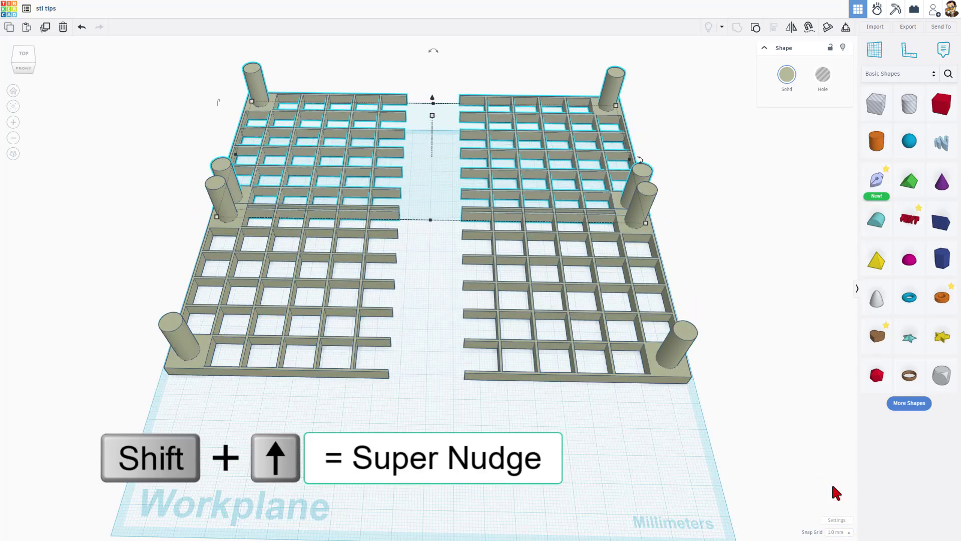
pyautogui.hotkey('shift', 'Up')
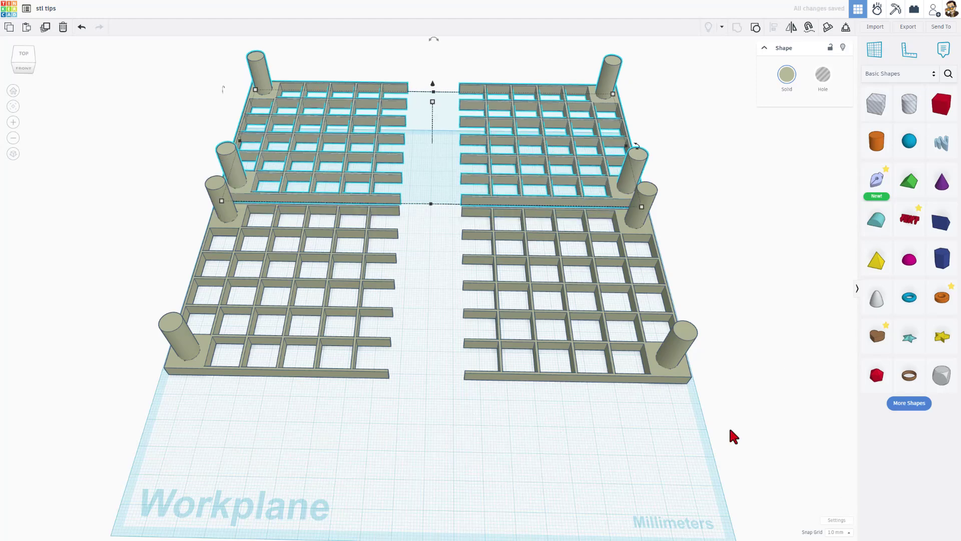
pyautogui.moveTo(732, 435); pyautogui.dragTo(628, 377, button='right')
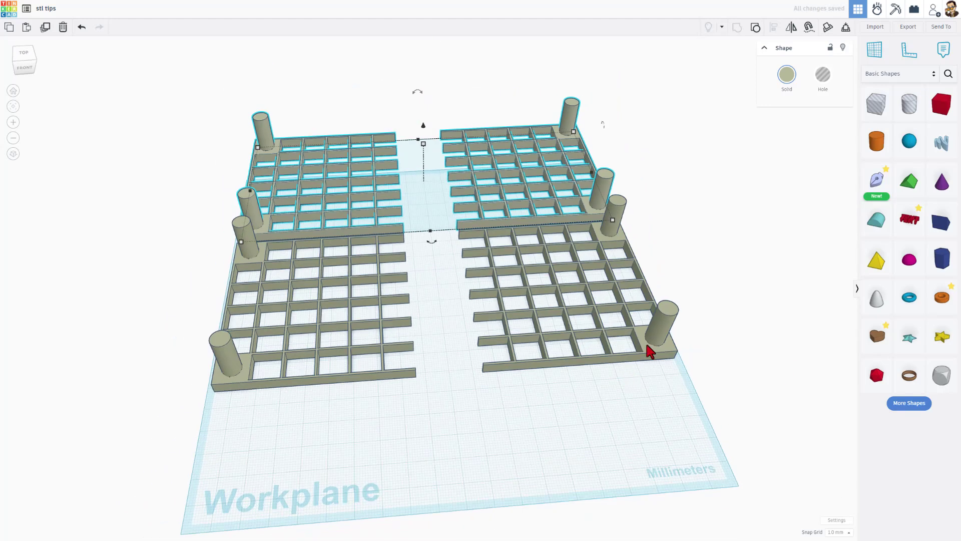
# Add a hole box, stretch it over the front-left half and group everything to cut it
pyautogui.hotkey('ctrl', 'shift', 'h')
pyautogui.click(647, 342)
pyautogui.click(434, 353)
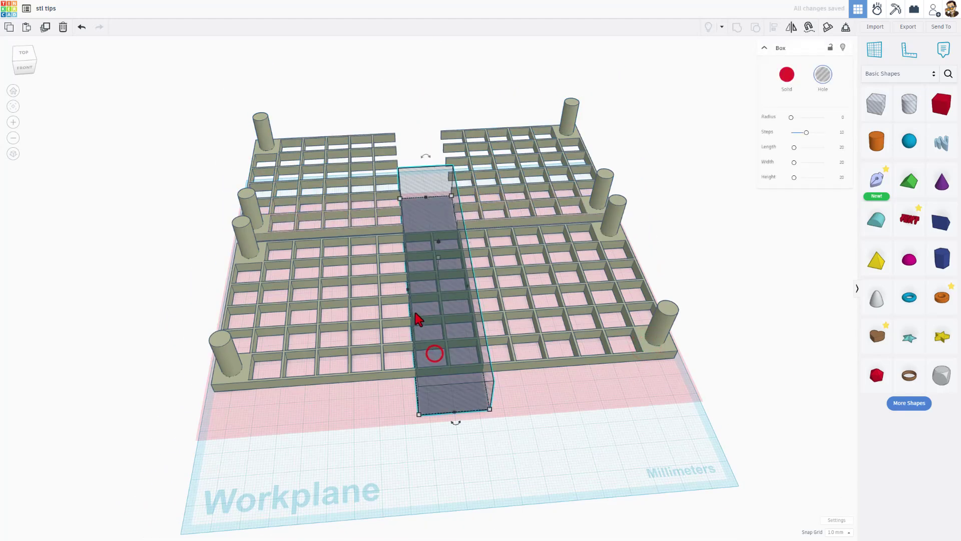
pyautogui.moveTo(403, 298); pyautogui.dragTo(166, 307)
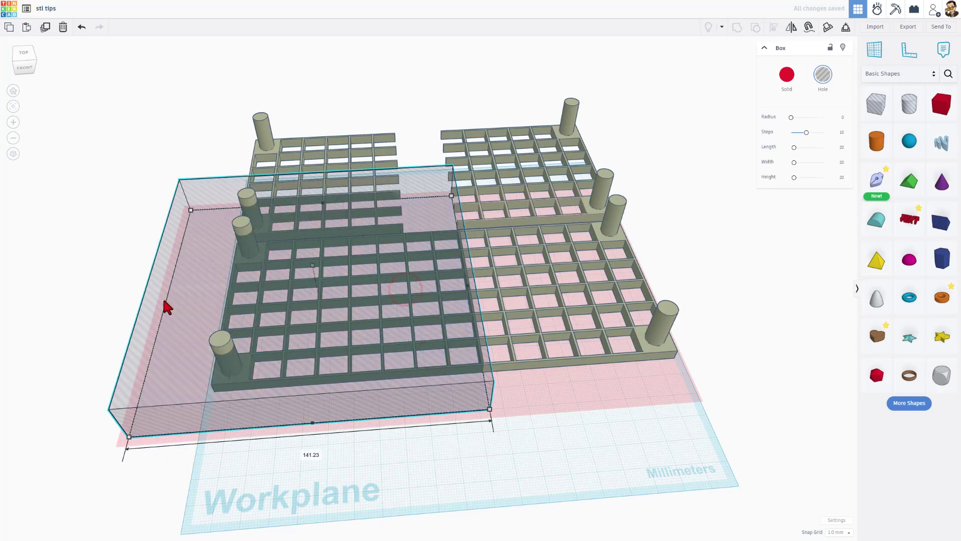
pyautogui.hotkey('ctrl', 'a')
pyautogui.hotkey('ctrl', 'g')
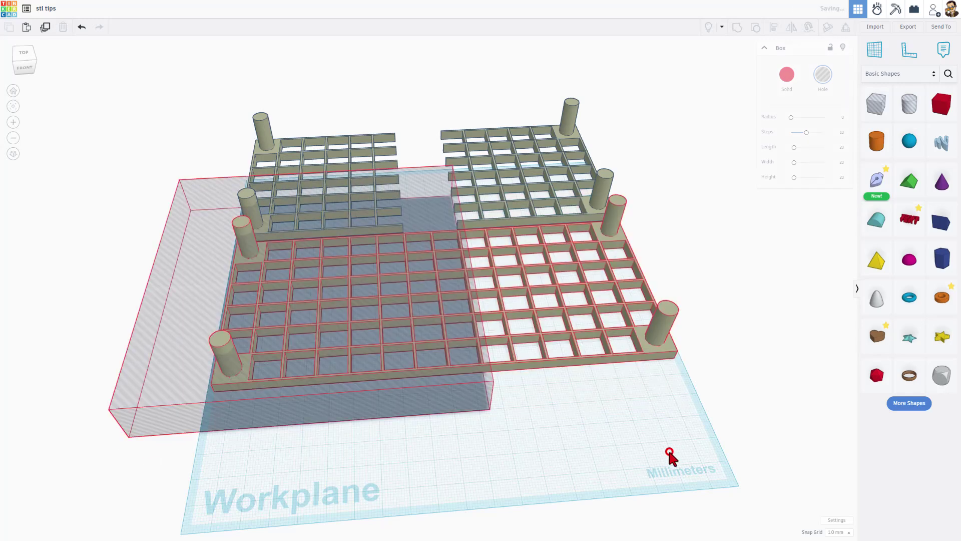
pyautogui.click(671, 457)
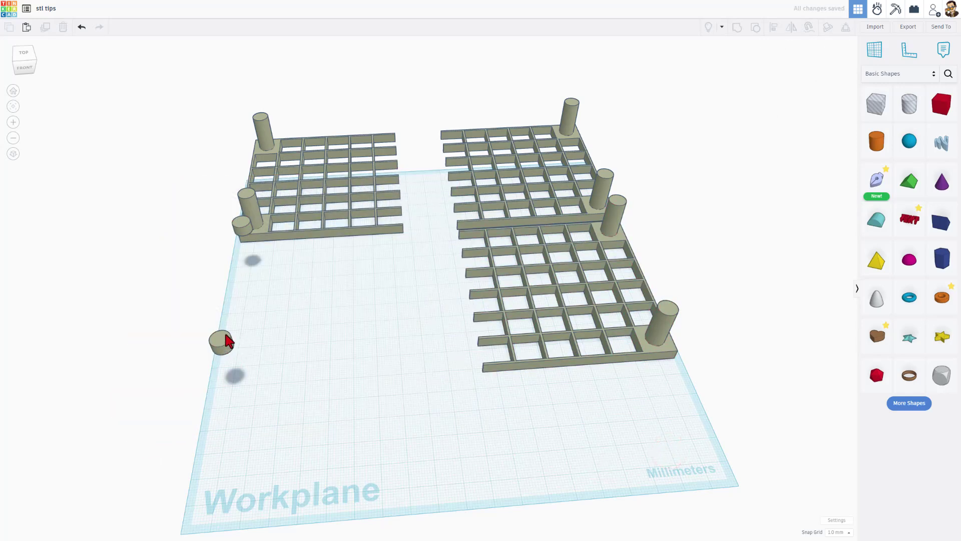
# Undo the cut, raise the hole box height to 30, then undo that change
pyautogui.moveTo(220, 343); pyautogui.dragTo(249, 270, button='right')
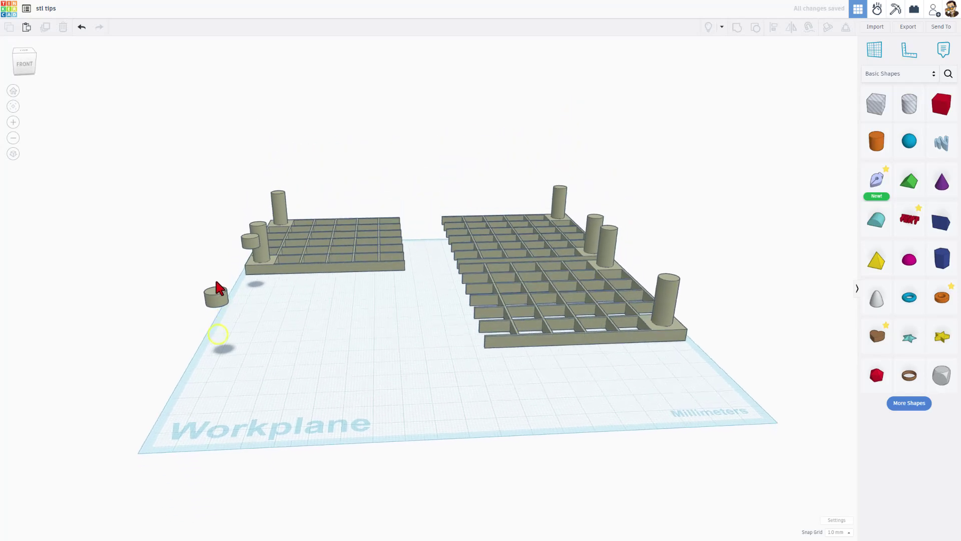
pyautogui.moveTo(318, 303); pyautogui.dragTo(210, 325, button='right')
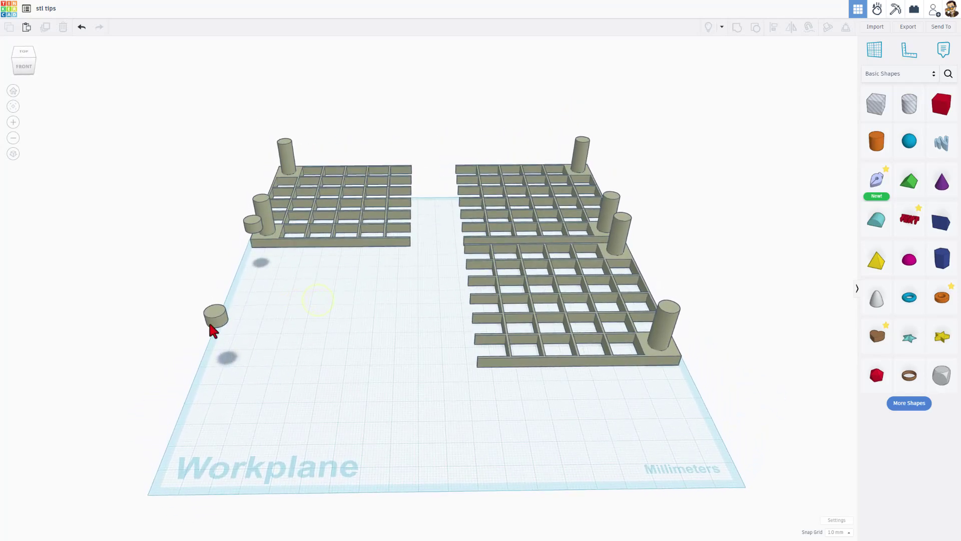
pyautogui.hotkey('ctrl', 'z')
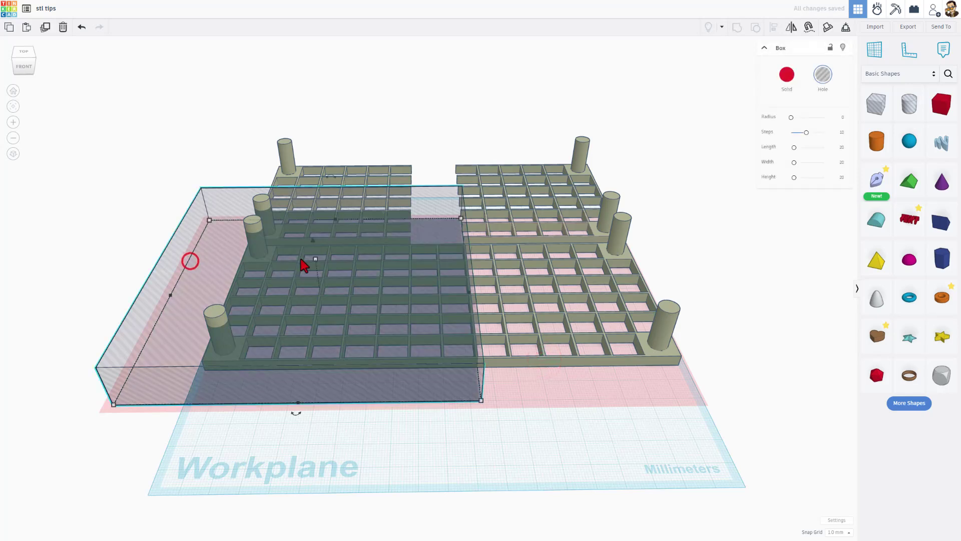
pyautogui.moveTo(315, 259); pyautogui.dragTo(244, 229)
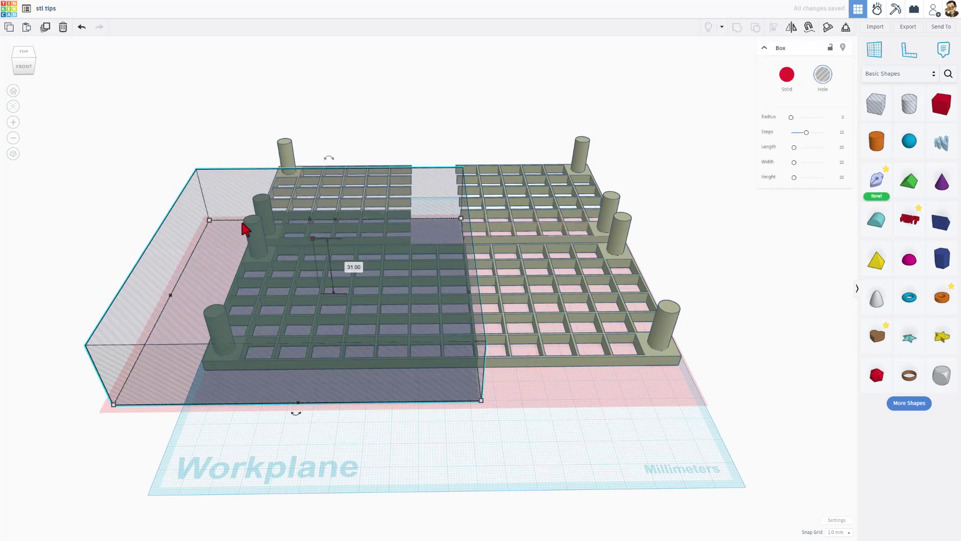
pyautogui.click(596, 455)
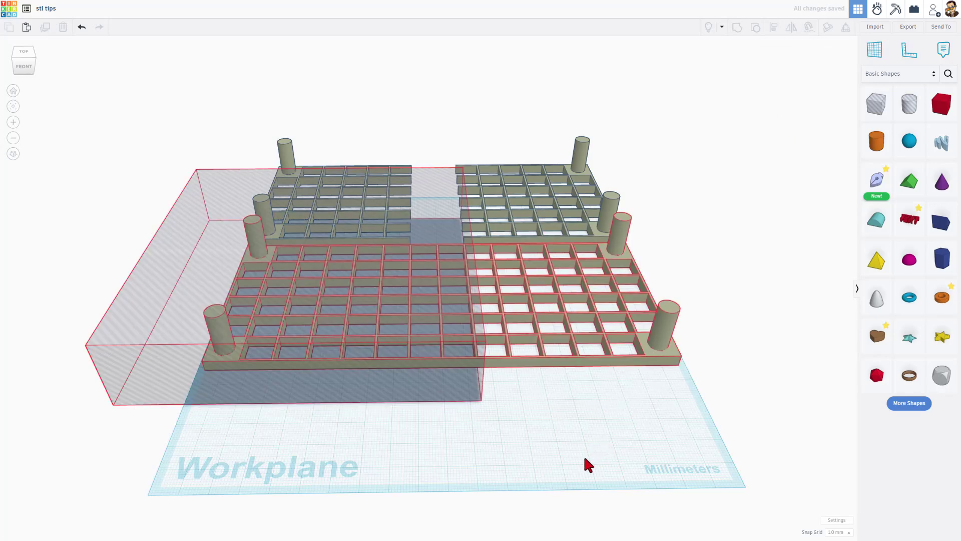
pyautogui.hotkey('ctrl', 'z')
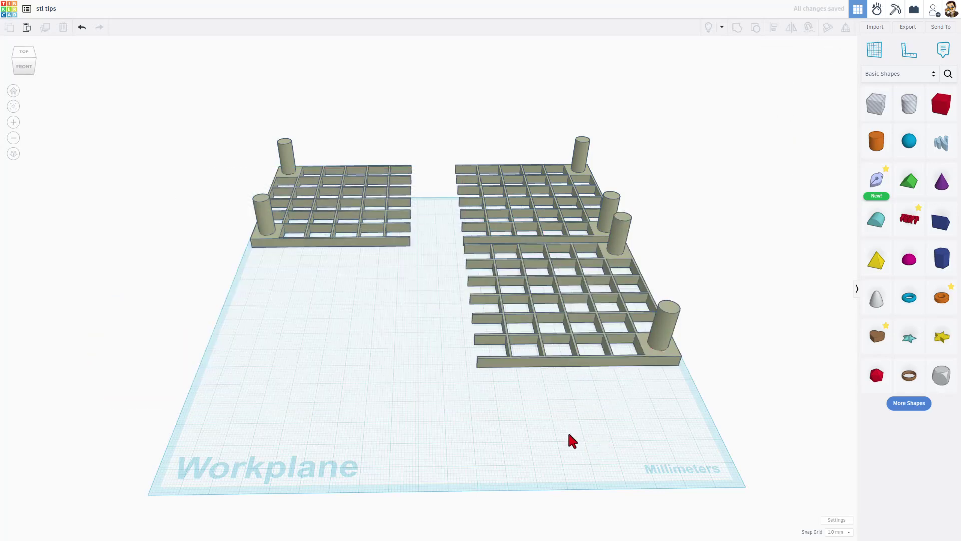
# Redo the hole box, widen it to about 139 mm over the rack's right portion and raise it above the rack
pyautogui.scroll(3, 238, 318)
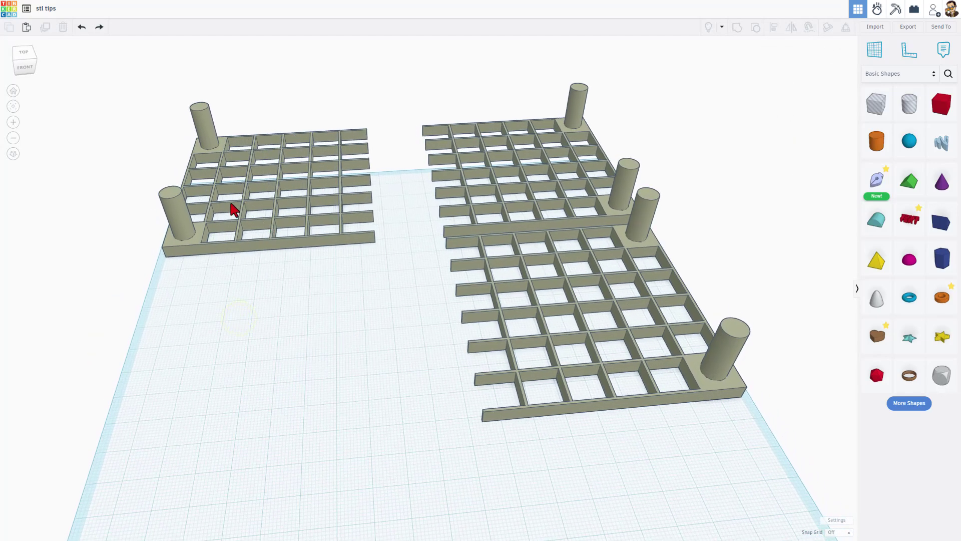
pyautogui.hotkey('ctrl', 'y')
pyautogui.click(189, 246)
pyautogui.click(424, 190)
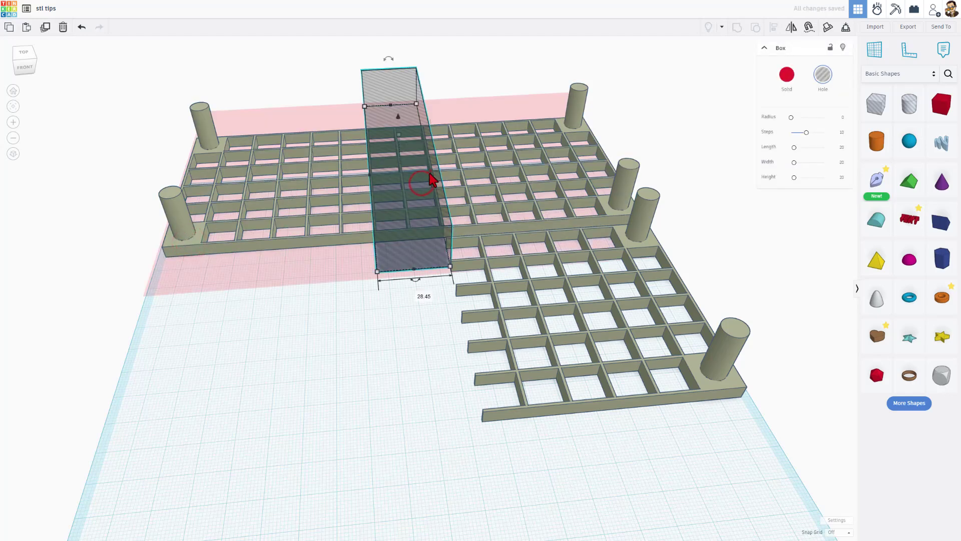
pyautogui.moveTo(429, 173)
pyautogui.mouseDown()
pyautogui.moveTo(666, 159)
pyautogui.moveTo(657, 157)
pyautogui.mouseUp()
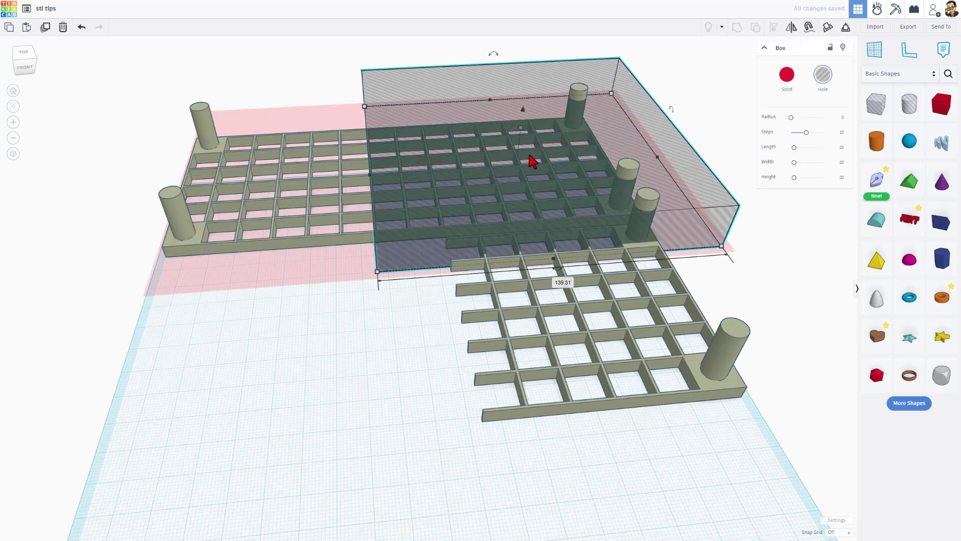
pyautogui.moveTo(522, 129); pyautogui.dragTo(525, 94)
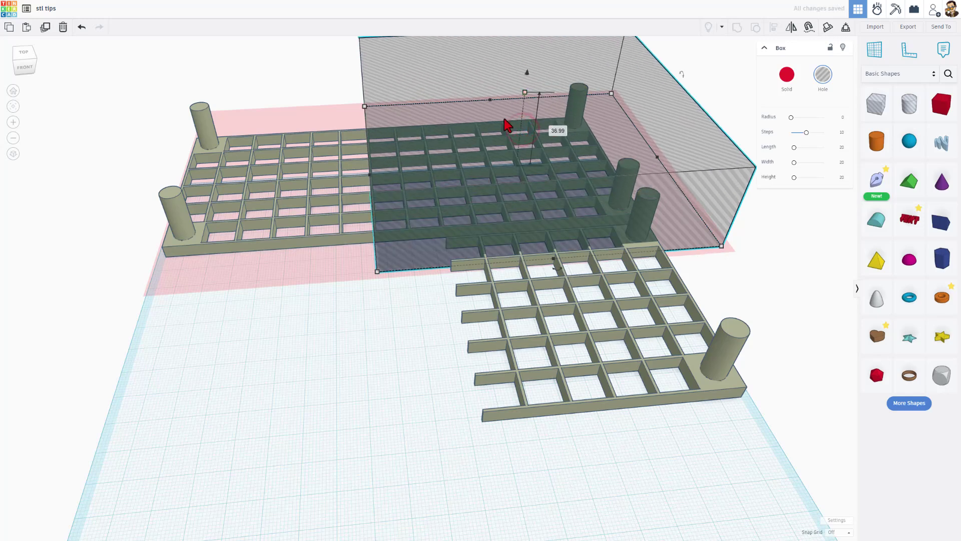
pyautogui.click(239, 381)
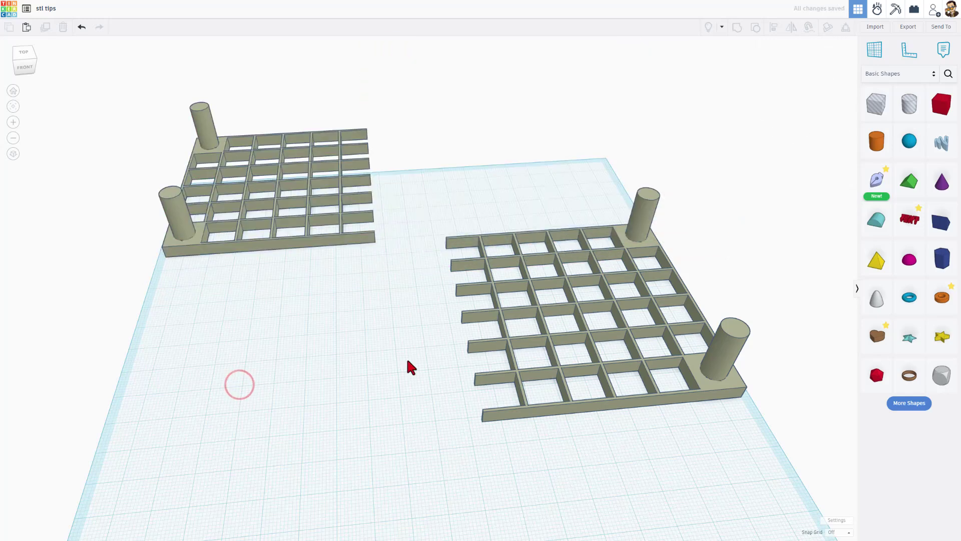
pyautogui.moveTo(407, 356); pyautogui.dragTo(316, 269, button='right')
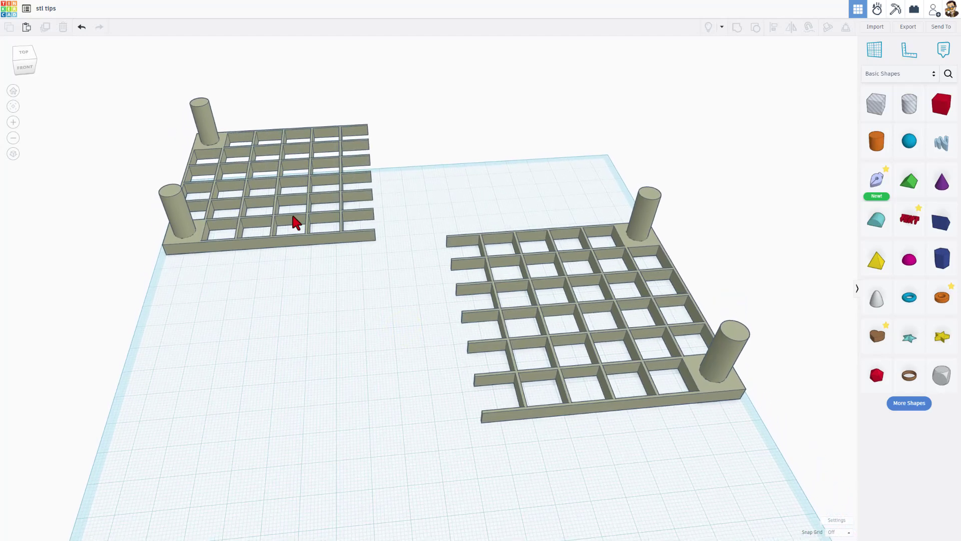
# Switch to a top orthographic view and set Snap Grid to 0.1 mm
pyautogui.scroll(2, 312, 224)
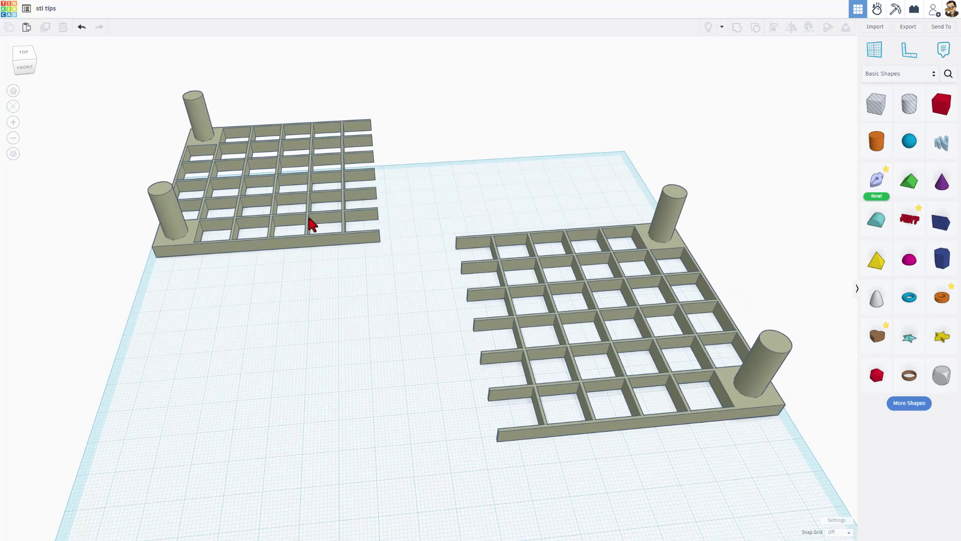
pyautogui.click(279, 249)
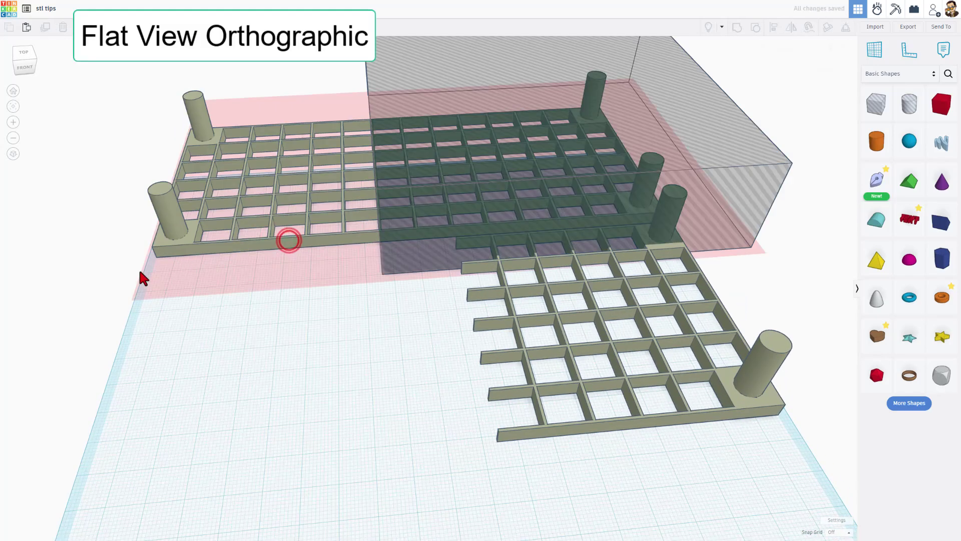
pyautogui.click(13, 154)
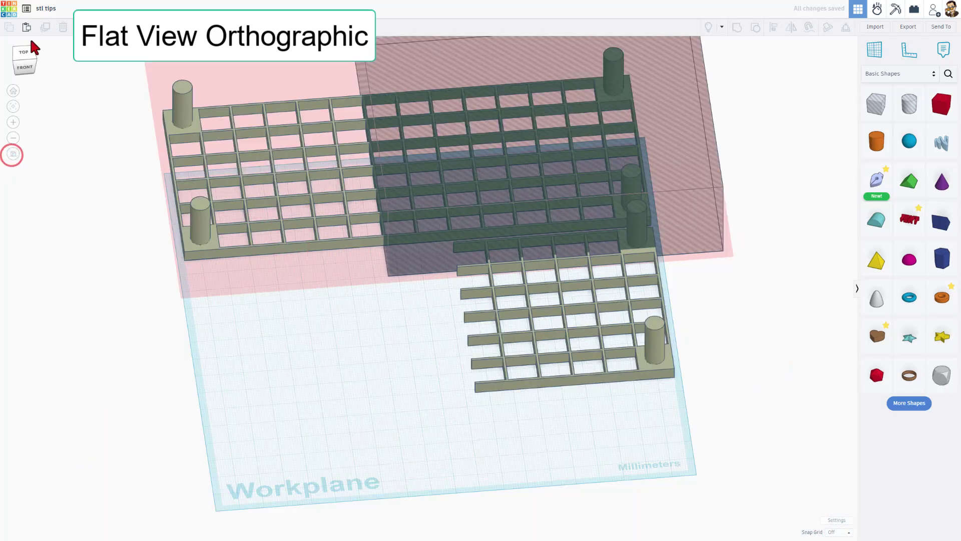
pyautogui.click(22, 54)
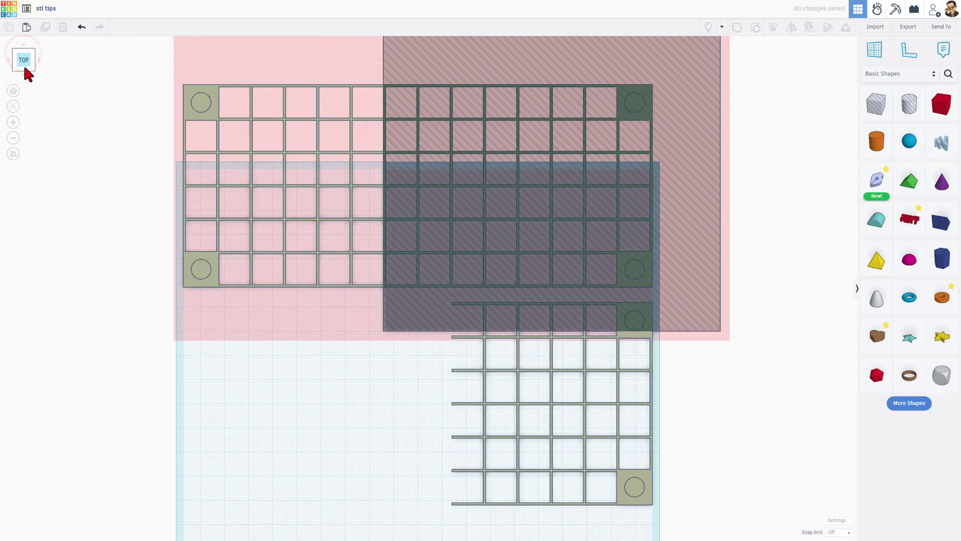
pyautogui.click(834, 532)
pyautogui.click(837, 456)
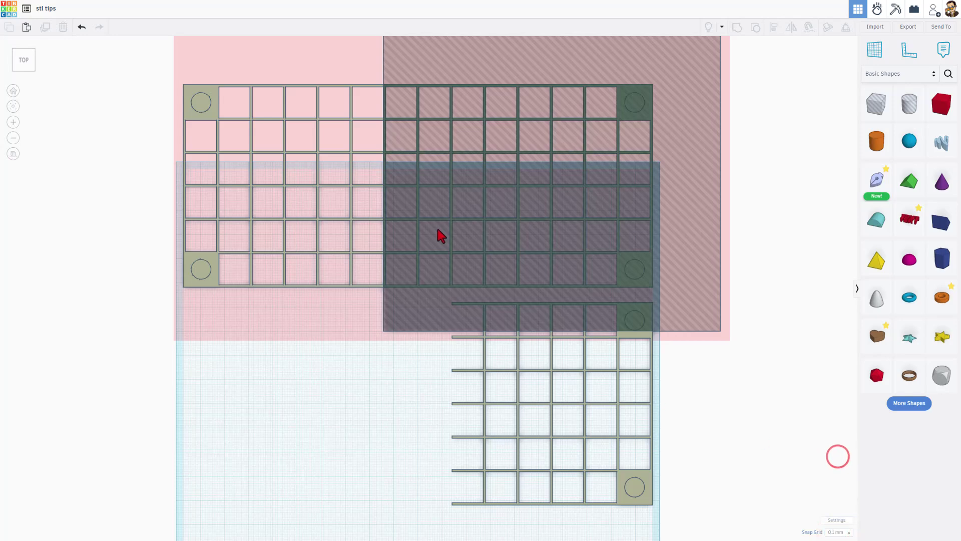
# Zoom in and move the cutting box's left edge onto the cell wall
pyautogui.scroll(1, 392, 135)
pyautogui.scroll(2, 335, 158)
pyautogui.scroll(2, 336, 138)
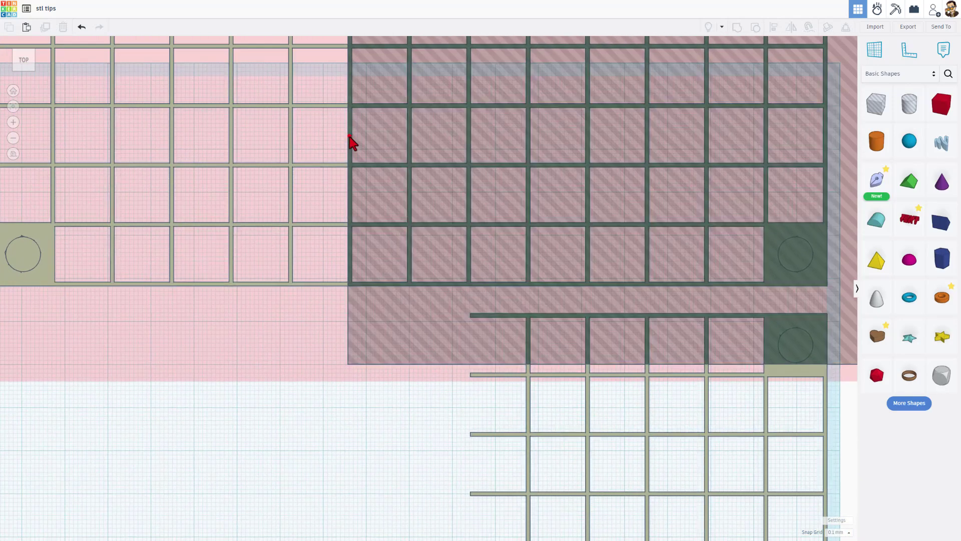
pyautogui.click(350, 134)
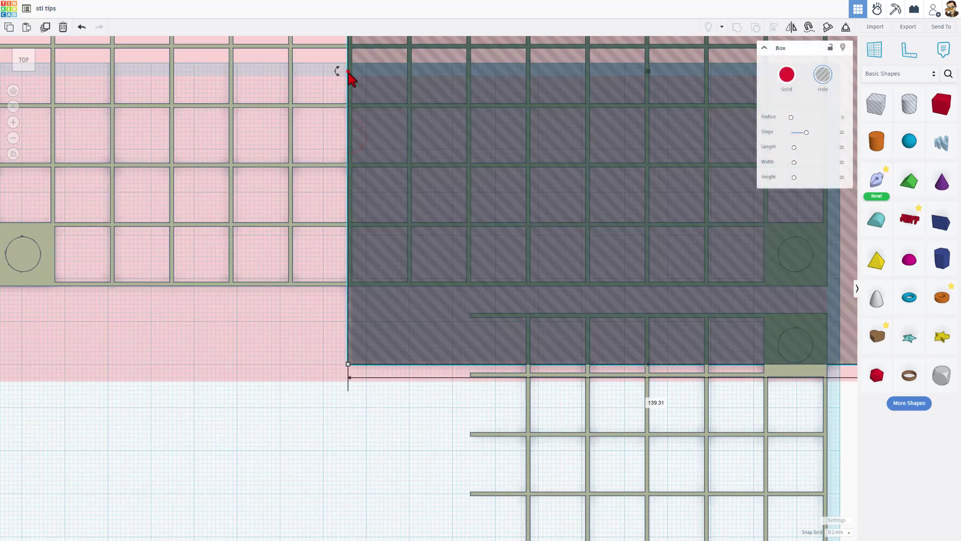
pyautogui.moveTo(348, 71); pyautogui.dragTo(352, 71)
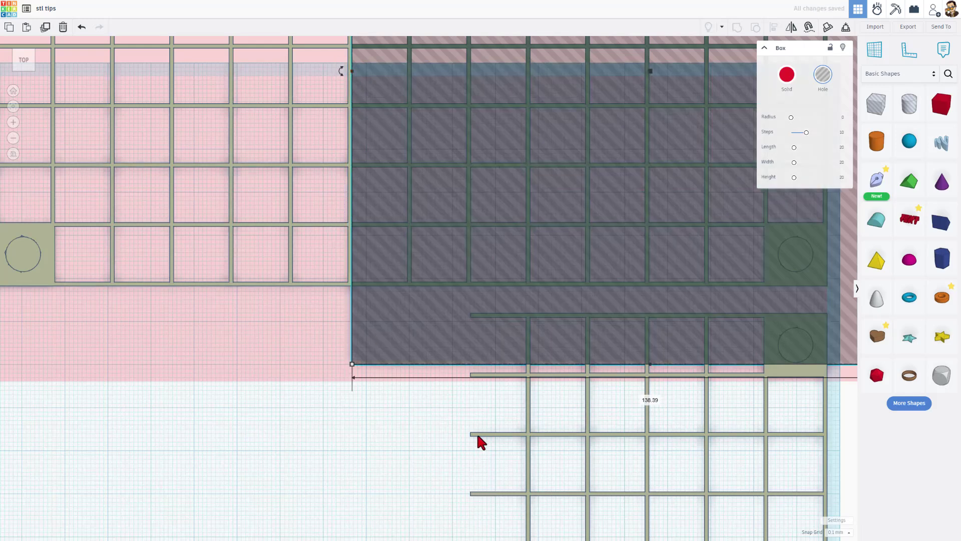
pyautogui.click(312, 414)
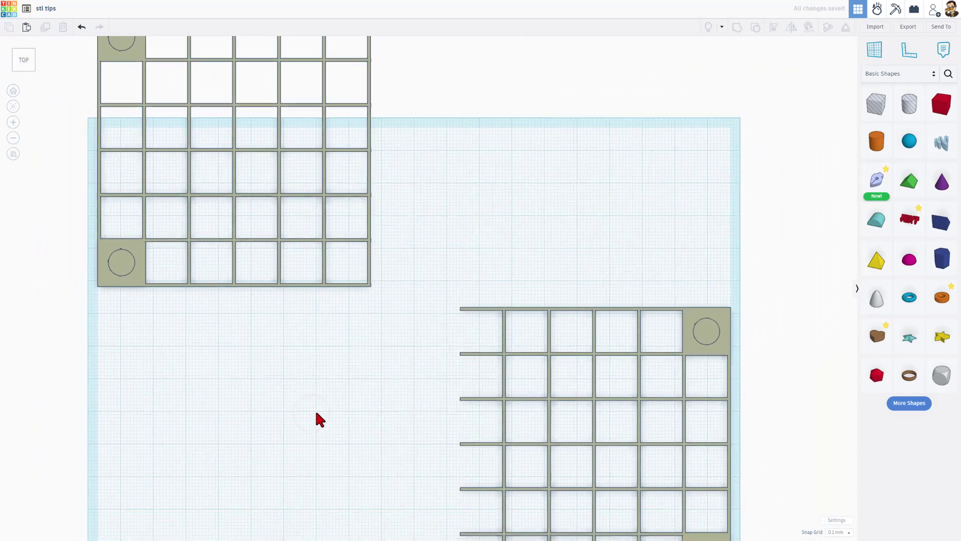
# Restore the perspective Home view and box-select both rack halves
pyautogui.scroll(2, 403, 300)
pyautogui.moveTo(399, 270); pyautogui.dragTo(382, 185, button='right')
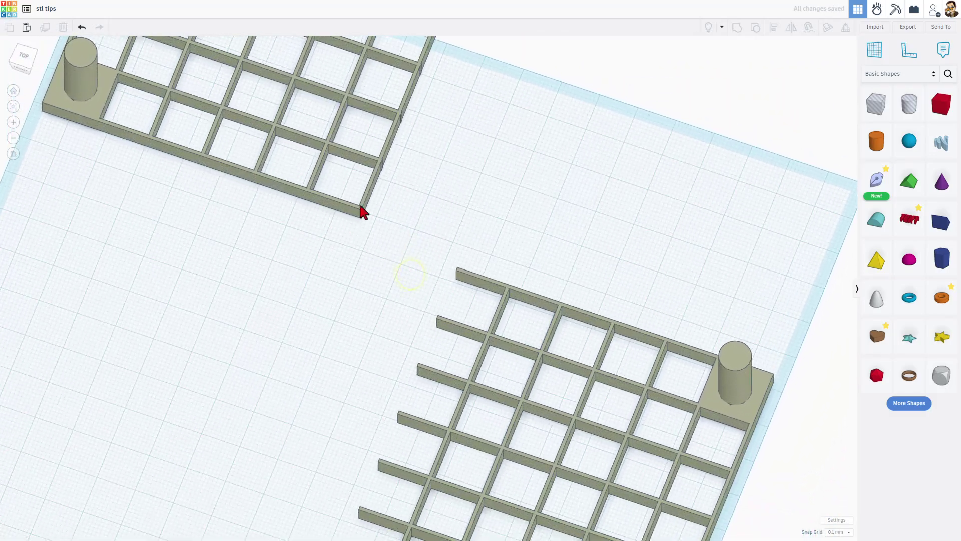
pyautogui.moveTo(475, 278); pyautogui.dragTo(375, 279, button='right')
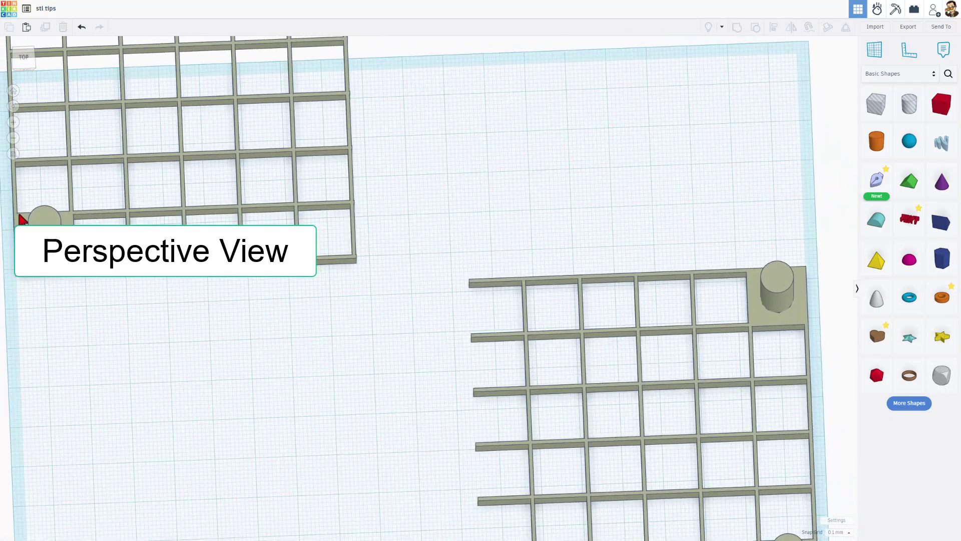
pyautogui.click(13, 154)
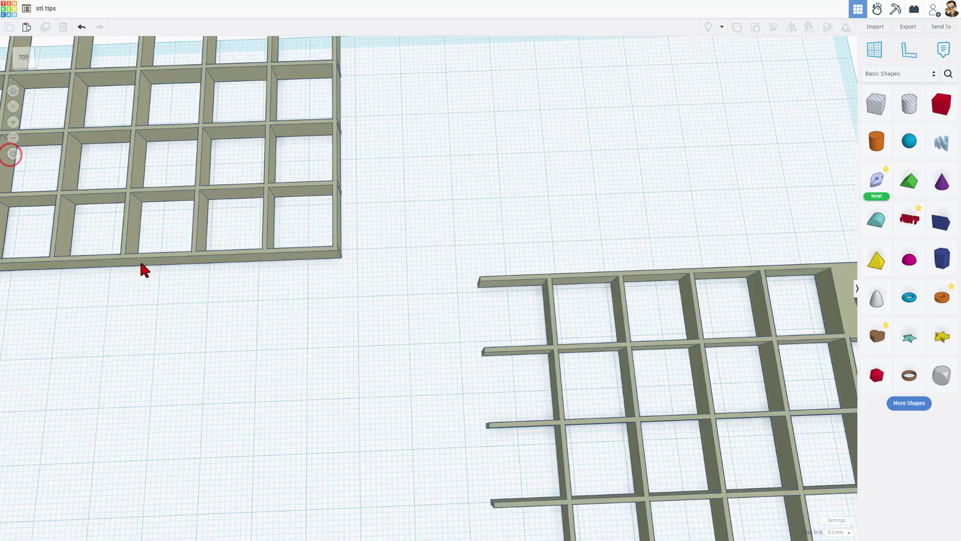
pyautogui.scroll(-2, 150, 263)
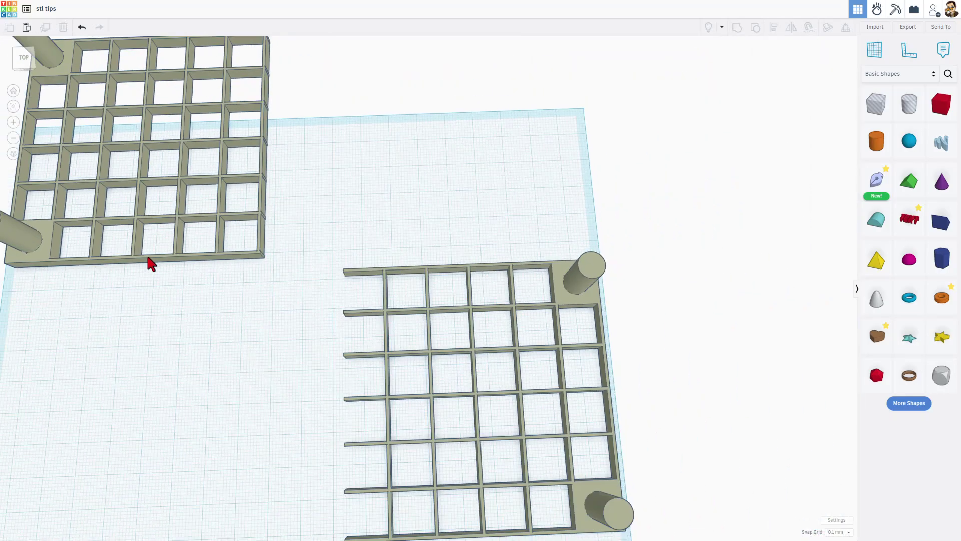
pyautogui.click(13, 90)
pyautogui.moveTo(171, 124); pyautogui.dragTo(499, 369)
# Align the two rack pieces' front edges, then select the left piece
pyautogui.press('l')
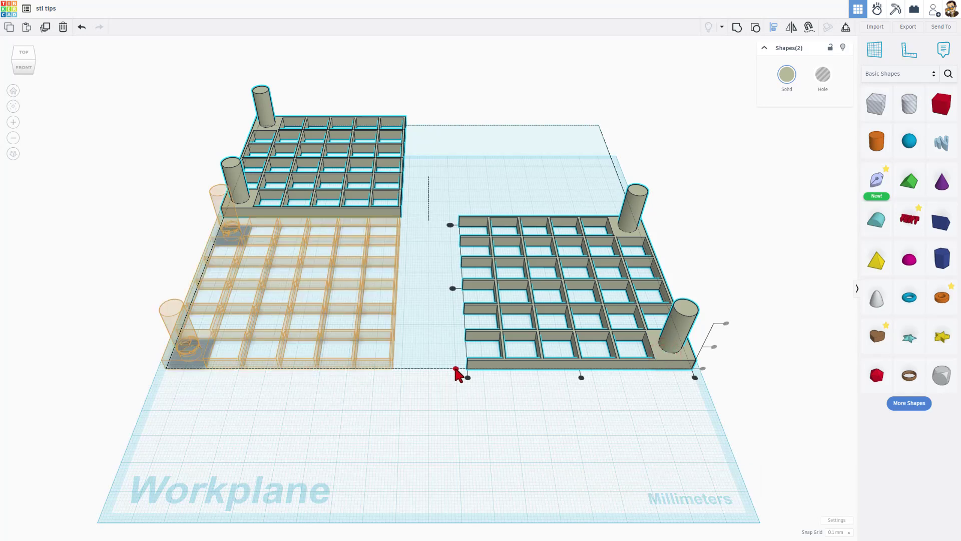
pyautogui.click(455, 369)
pyautogui.click(436, 419)
pyautogui.click(362, 355)
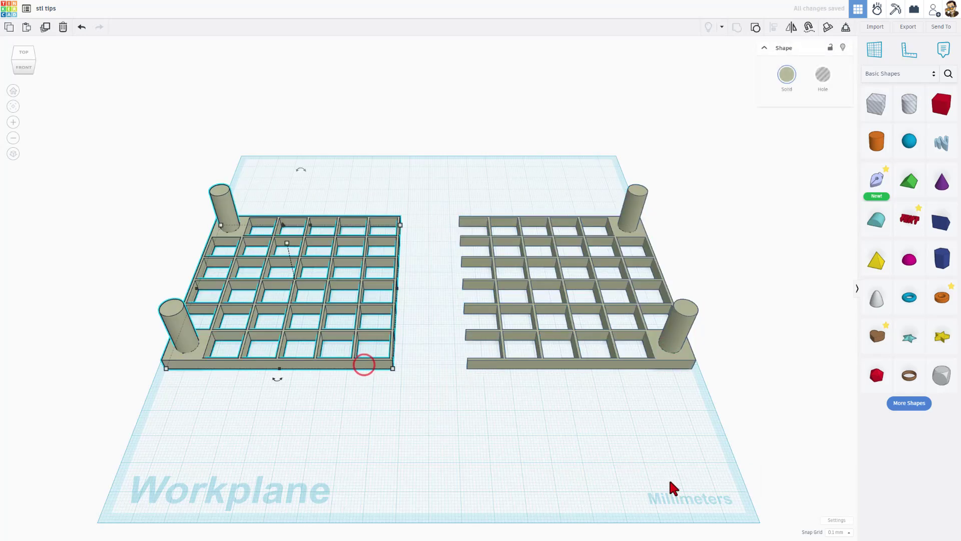
# At 1.0 mm snap grid, nudge the left piece right against the right half
pyautogui.click(839, 532)
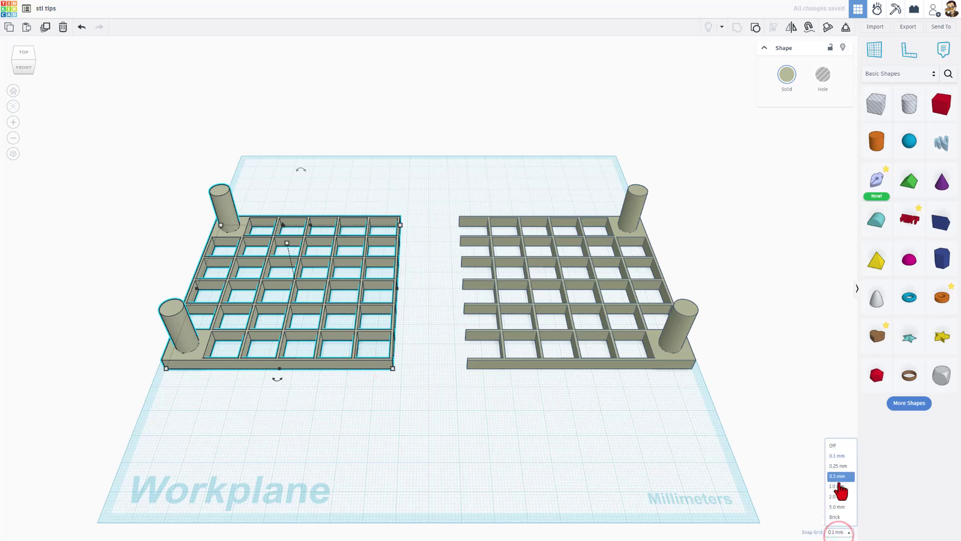
pyautogui.click(837, 486)
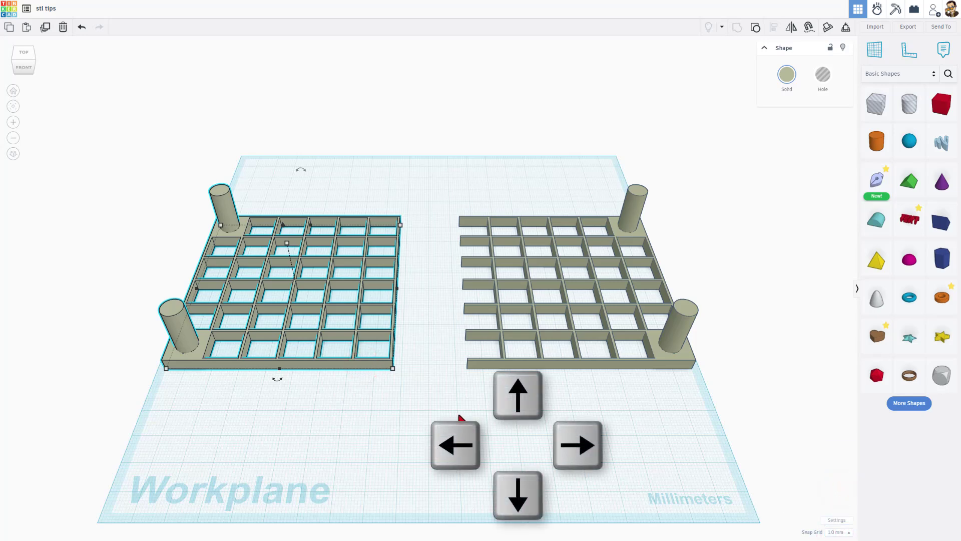
pyautogui.press('Right')
pyautogui.press('Right')
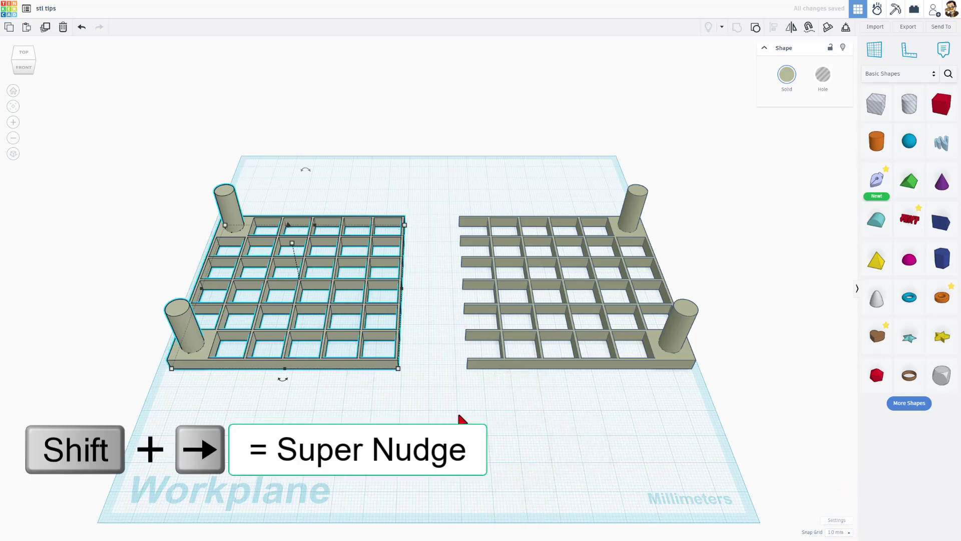
pyautogui.hotkey('shift', 'Right')
pyautogui.hotkey('shift', 'Right')
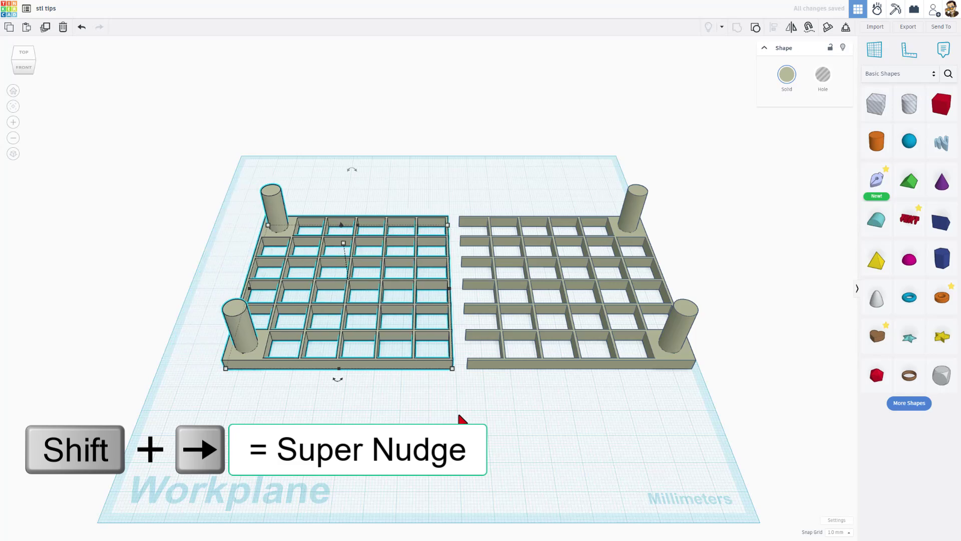
pyautogui.hotkey('shift', 'Right')
pyautogui.press('Left')
pyautogui.press('Left')
pyautogui.press('Left')
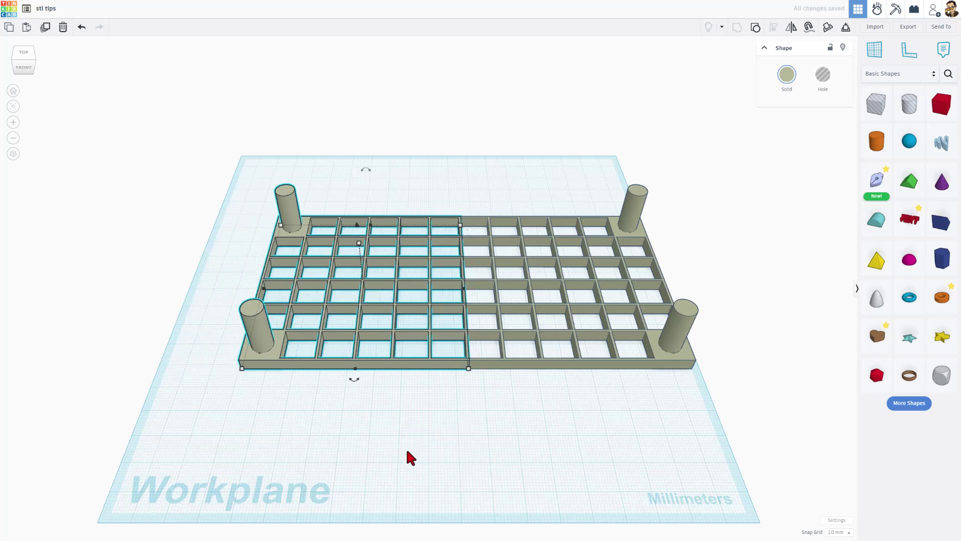
# Switch snap grid to 0.1 mm and fine-nudge the left piece to close the seam
pyautogui.click(836, 532)
pyautogui.click(830, 458)
pyautogui.scroll(2, 420, 283)
pyautogui.scroll(1, 414, 353)
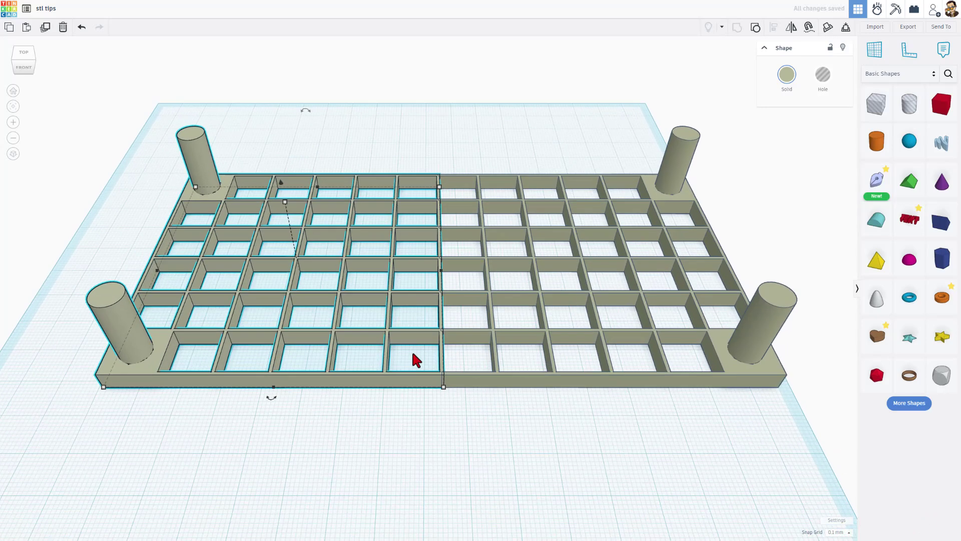
pyautogui.scroll(2, 418, 353)
pyautogui.press('Left')
pyautogui.press('Left')
pyautogui.press('Left')
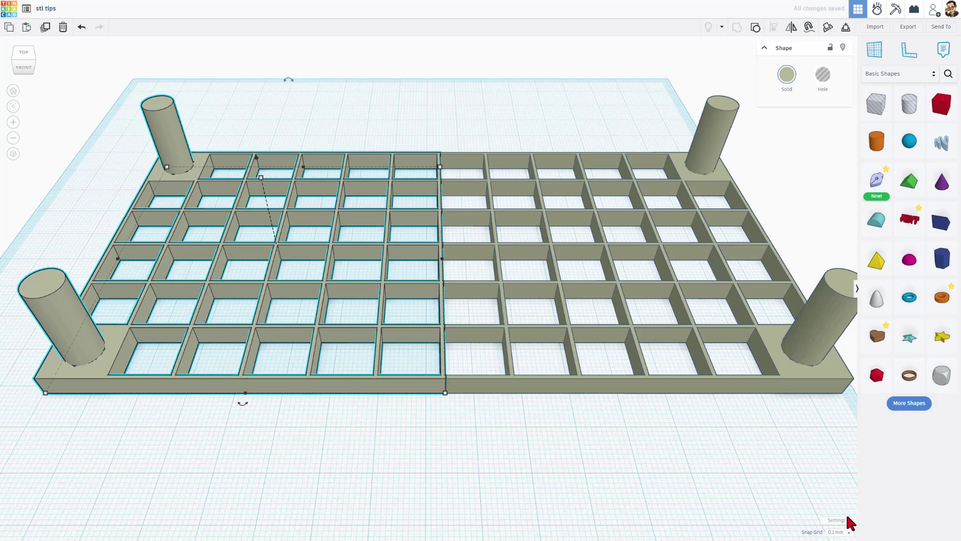
# Turn snap grid off and zoom in closely on the seam
pyautogui.click(837, 532)
pyautogui.click(829, 441)
pyautogui.scroll(1, 418, 373)
pyautogui.scroll(3, 451, 341)
pyautogui.scroll(2, 423, 328)
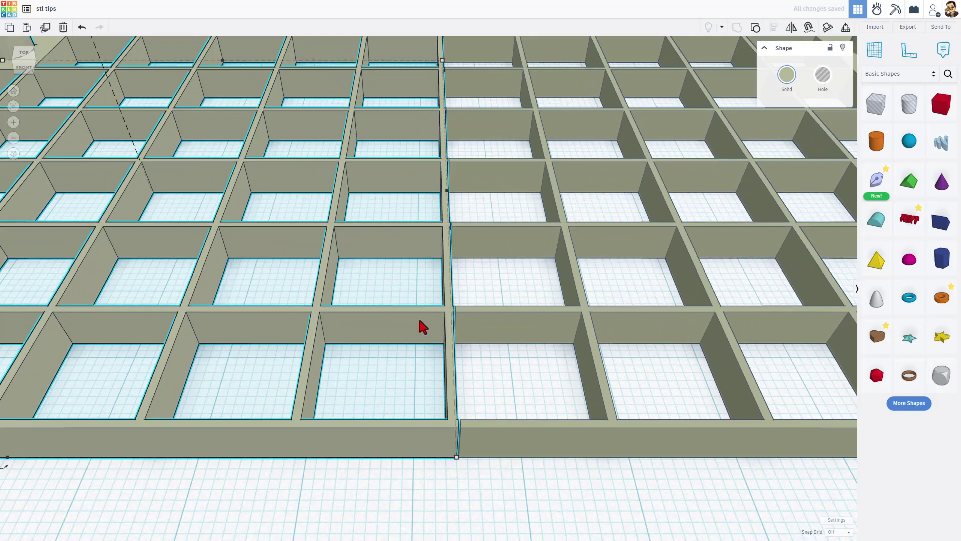
pyautogui.scroll(2, 423, 328)
pyautogui.scroll(2, 434, 328)
pyautogui.scroll(1, 452, 305)
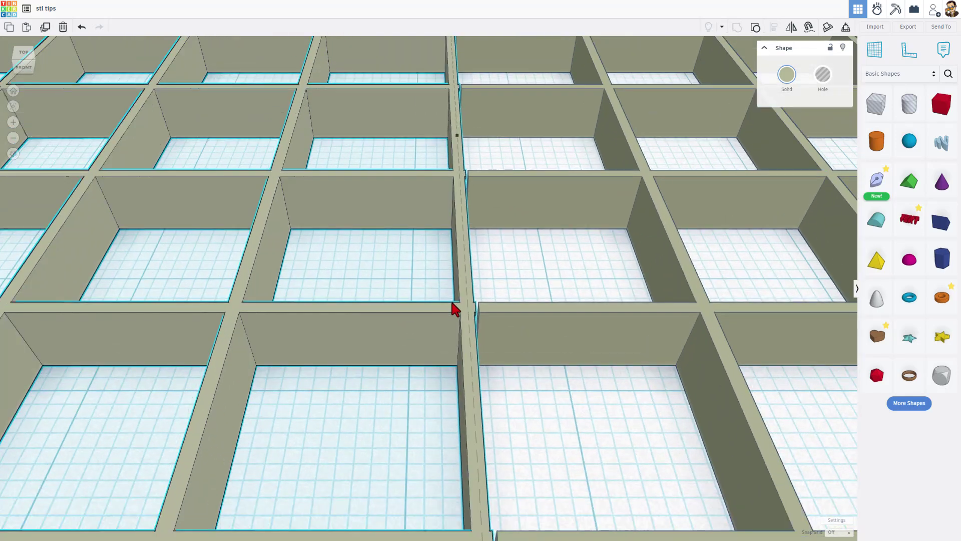
# Micro-nudge the left half right until the seam closes flush
pyautogui.press('Right')
pyautogui.press('Right')
pyautogui.press('Right')
pyautogui.press('Right')
pyautogui.press('Right')
pyautogui.press('Right')
pyautogui.press('Right')
pyautogui.press('Right')
pyautogui.press('Right')
pyautogui.press('Right')
pyautogui.press('Right')
pyautogui.press('Right')
pyautogui.press('Right')
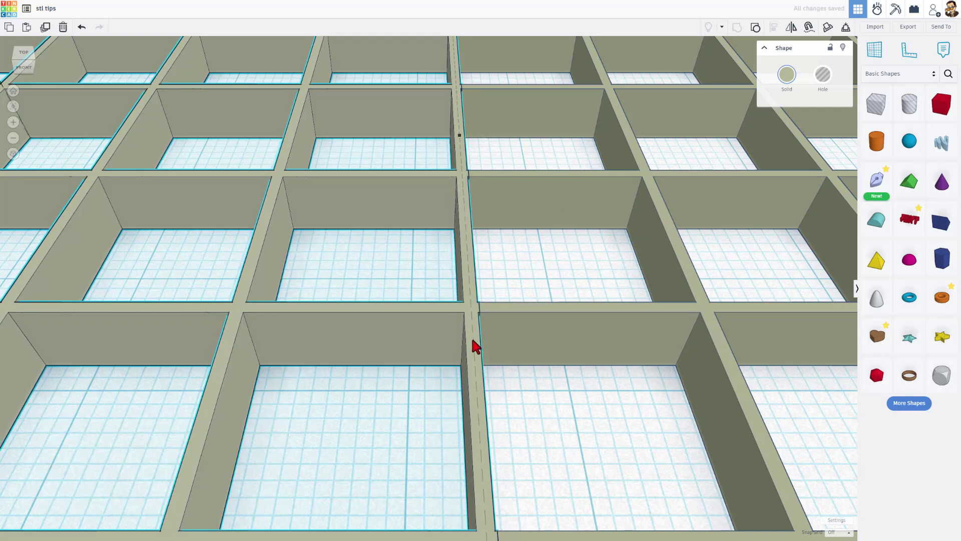
pyautogui.scroll(3, 475, 345)
pyautogui.press('Right')
pyautogui.press('Right')
pyautogui.press('Right')
pyautogui.press('Right')
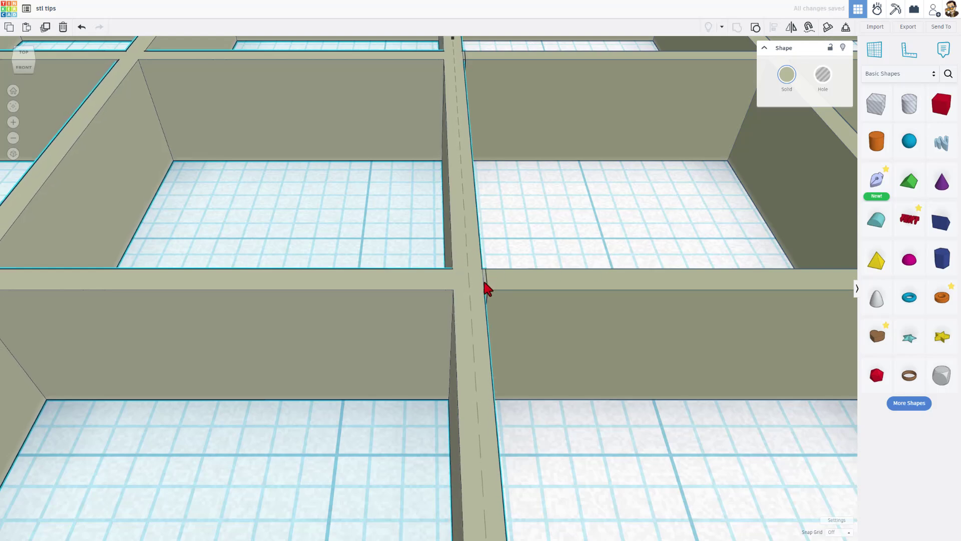
pyautogui.scroll(-3, 534, 185)
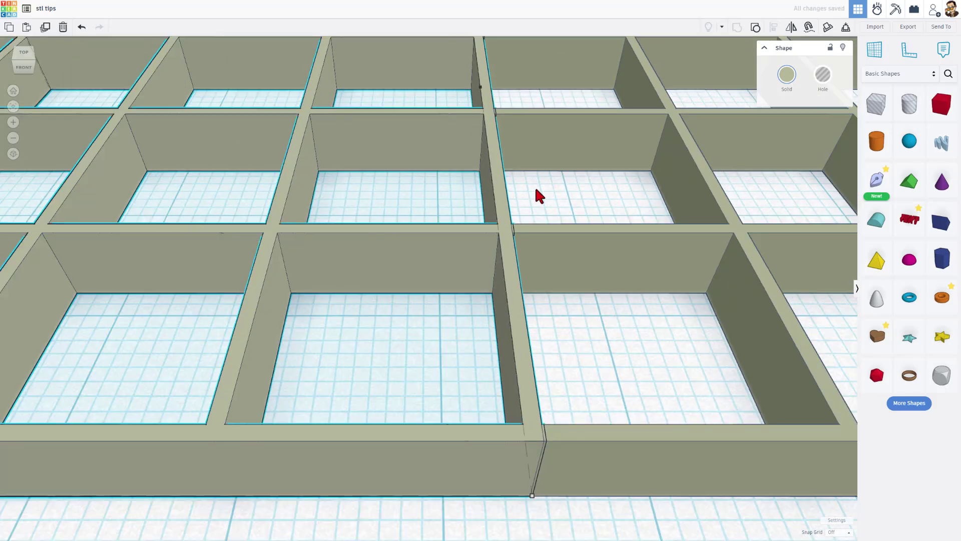
pyautogui.scroll(-2, 535, 190)
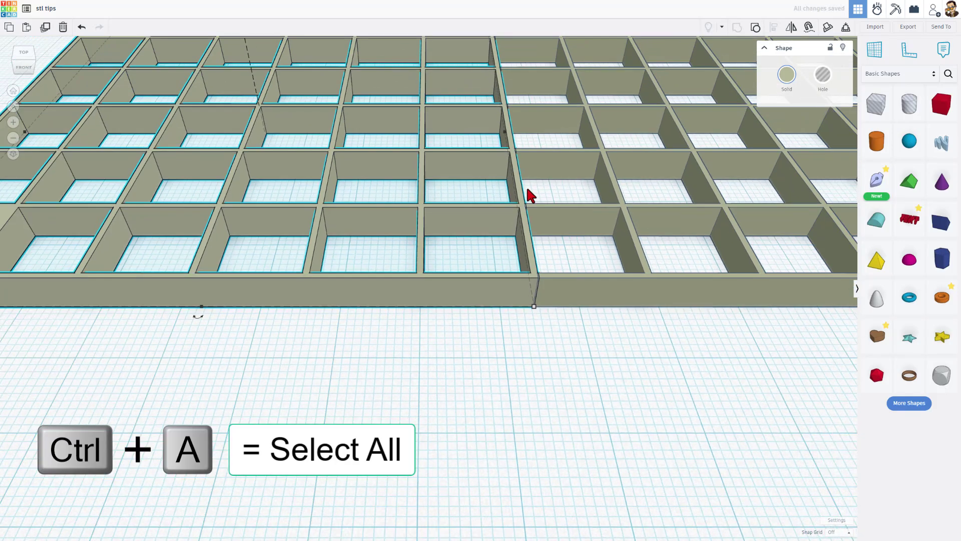
# Fit the view, select both rack halves and group them into one shape
pyautogui.hotkey('ctrl', 'a')
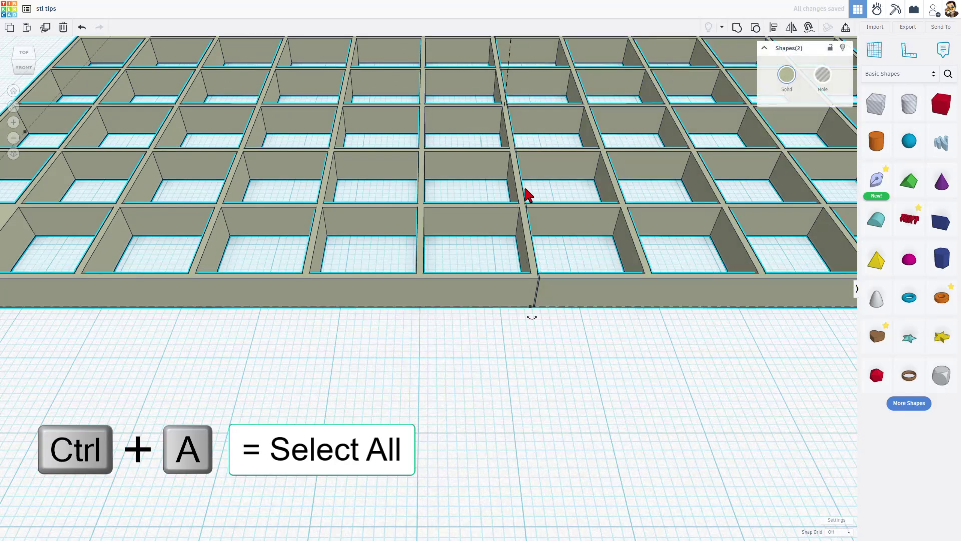
pyautogui.press('f')
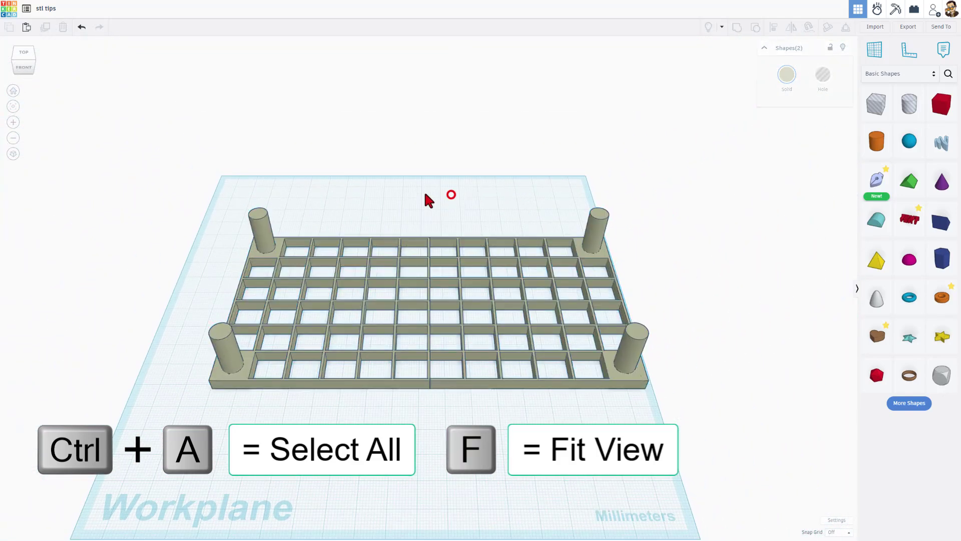
pyautogui.click(451, 195)
pyautogui.moveTo(399, 189); pyautogui.dragTo(489, 382)
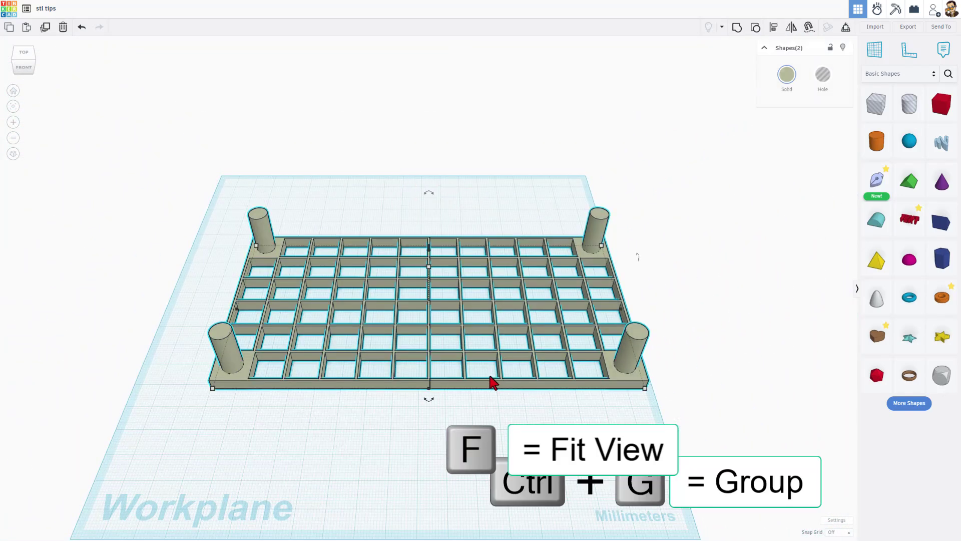
pyautogui.hotkey('ctrl', 'g')
# Deselect the grouped rack and orbit around it to inspect the joined grid
pyautogui.moveTo(473, 398)
pyautogui.mouseDown(button='right')
pyautogui.moveTo(506, 438)
pyautogui.moveTo(508, 393)
pyautogui.moveTo(419, 405)
pyautogui.moveTo(405, 368)
pyautogui.moveTo(412, 354)
pyautogui.moveTo(420, 375)
pyautogui.mouseUp(button='right')
pyautogui.click(506, 388)
pyautogui.moveTo(431, 409)
pyautogui.mouseDown(button='right')
pyautogui.moveTo(451, 420)
pyautogui.moveTo(469, 345)
pyautogui.moveTo(412, 248)
pyautogui.mouseUp(button='right')
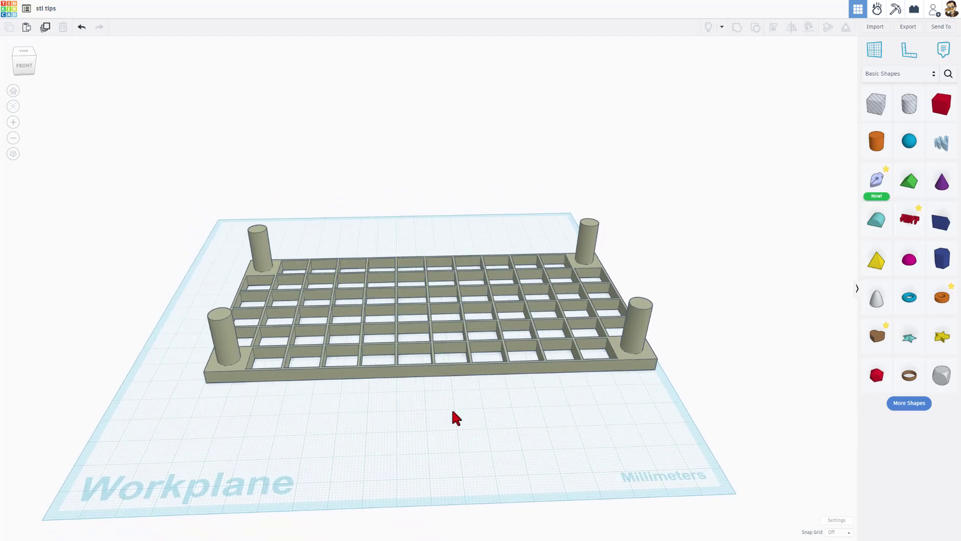
pyautogui.moveTo(452, 411)
pyautogui.mouseDown(button='right')
pyautogui.moveTo(474, 424)
pyautogui.moveTo(450, 421)
pyautogui.mouseUp(button='right')
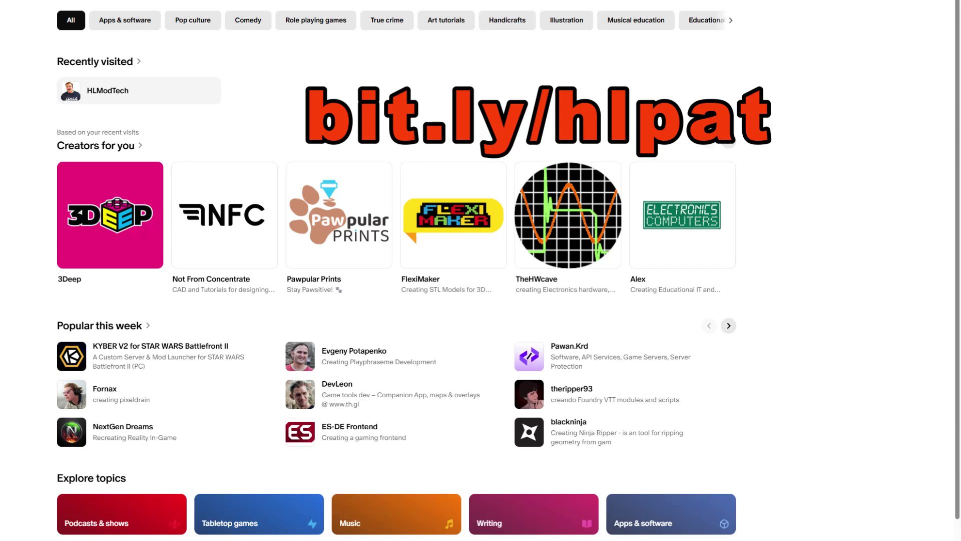
# Open the recently visited creator's page and join it as a free member
pyautogui.click(104, 90)
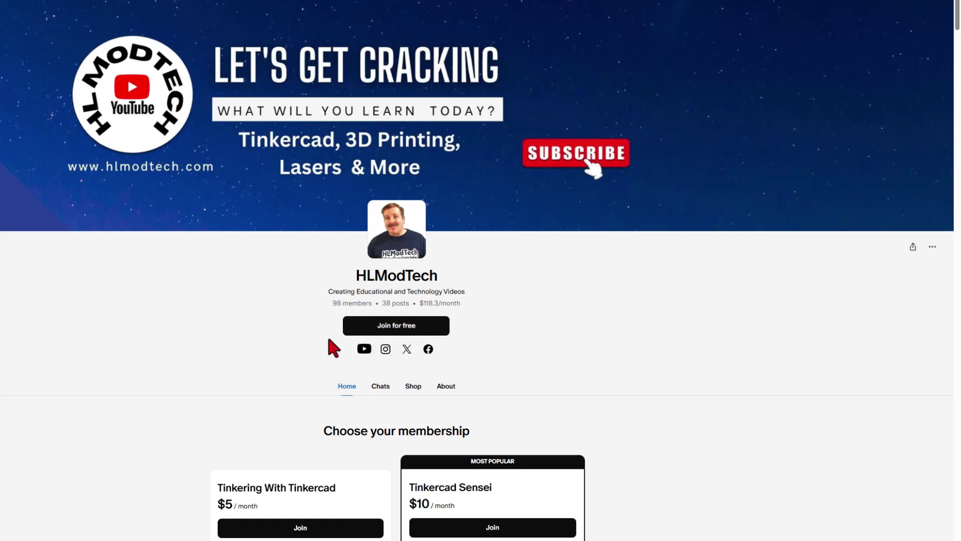
pyautogui.click(388, 328)
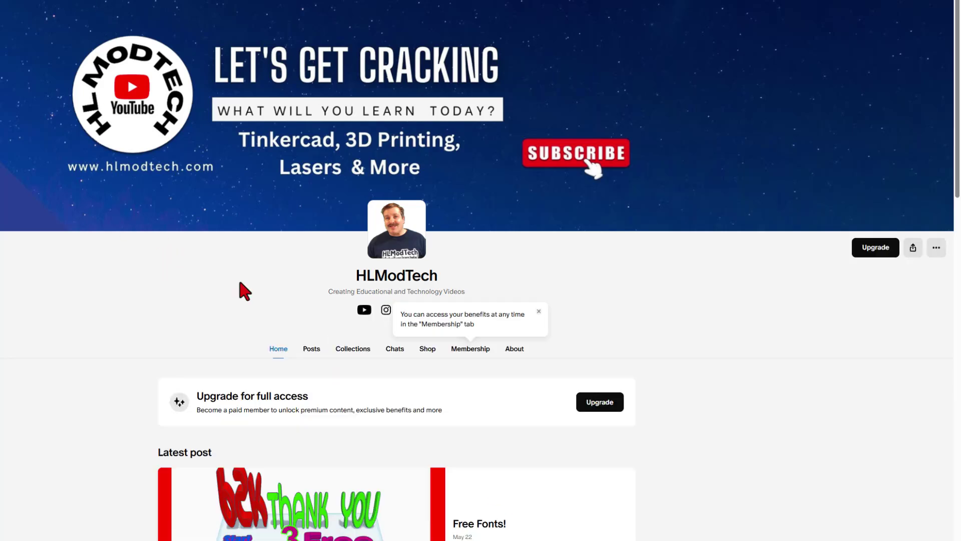
# Open the community chats and view replies to the grip-rounding question
pyautogui.click(394, 351)
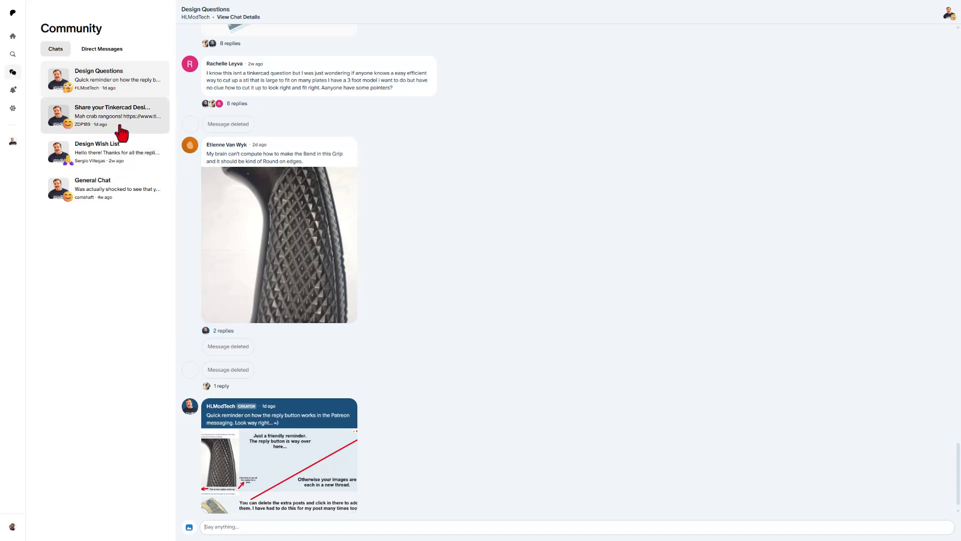
pyautogui.moveTo(278, 244)
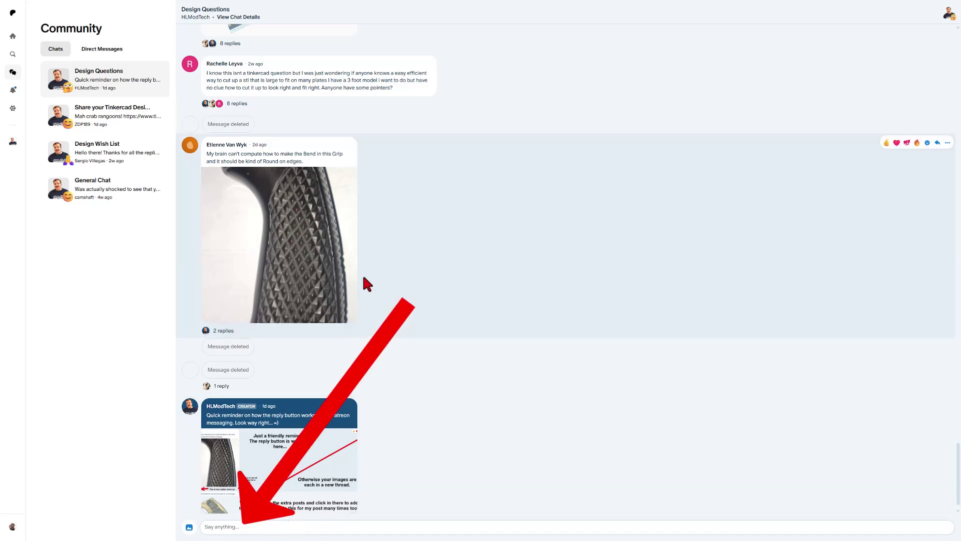
pyautogui.click(422, 263)
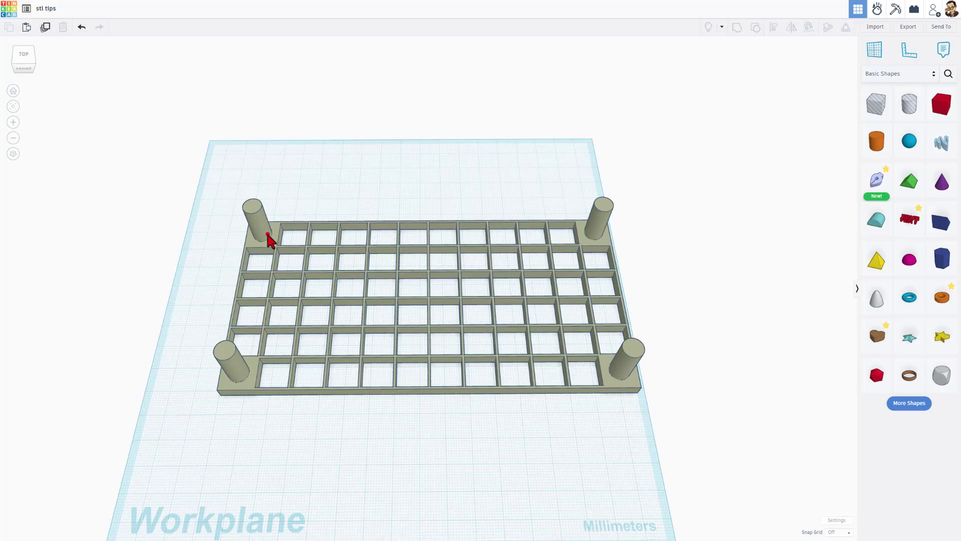
# Move the rack toward the back and import Griff.stl at 100% millimetre scale
pyautogui.moveTo(268, 235); pyautogui.dragTo(269, 172)
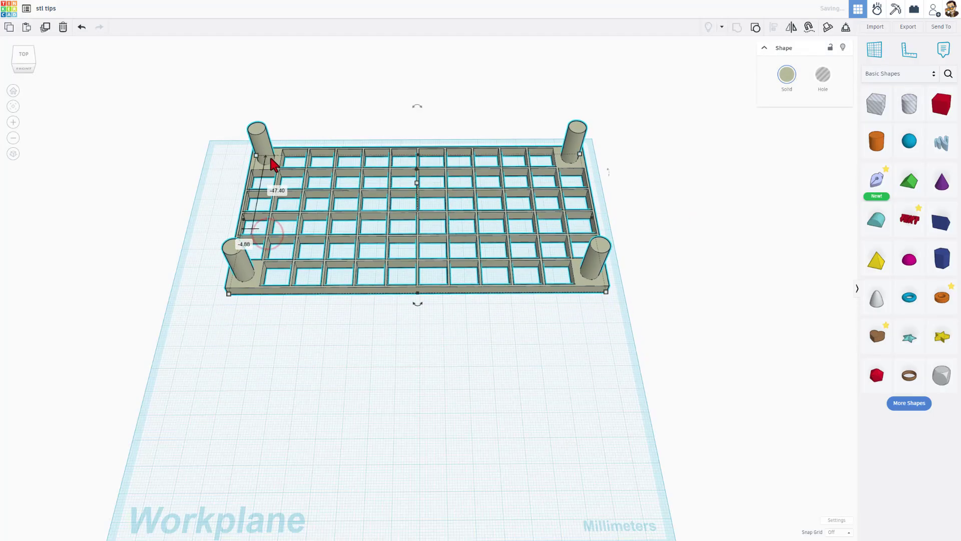
pyautogui.moveTo(332, 345); pyautogui.dragTo(329, 337, button='right')
pyautogui.click(874, 29)
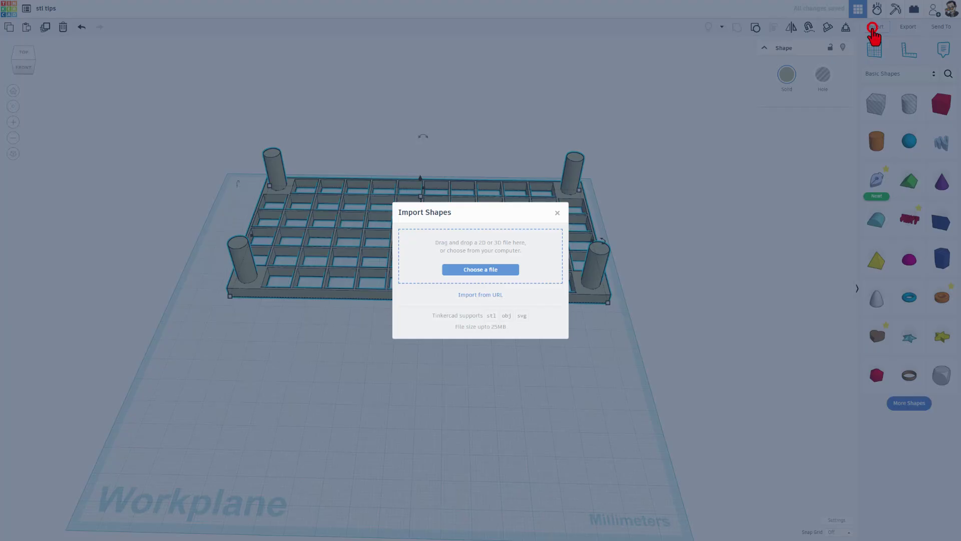
pyautogui.click(475, 271)
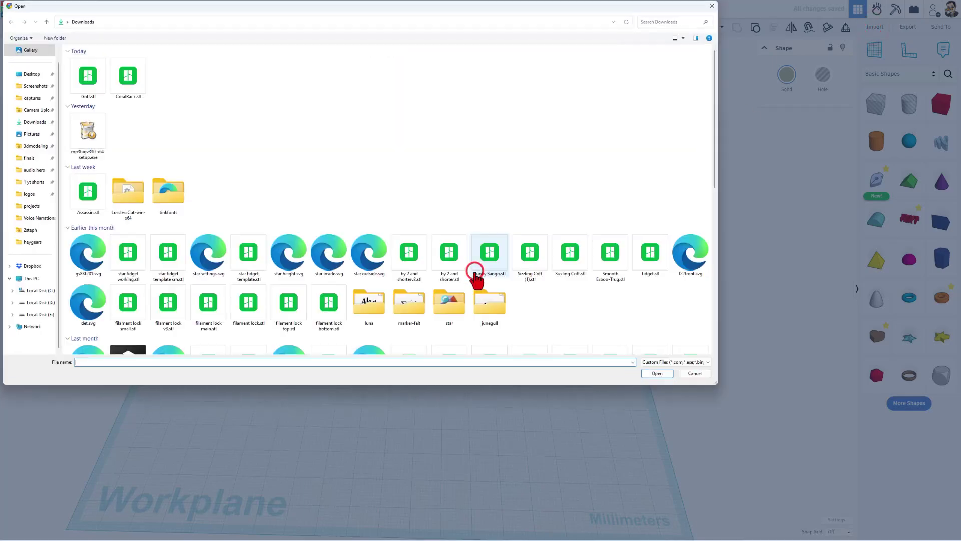
pyautogui.doubleClick(80, 90)
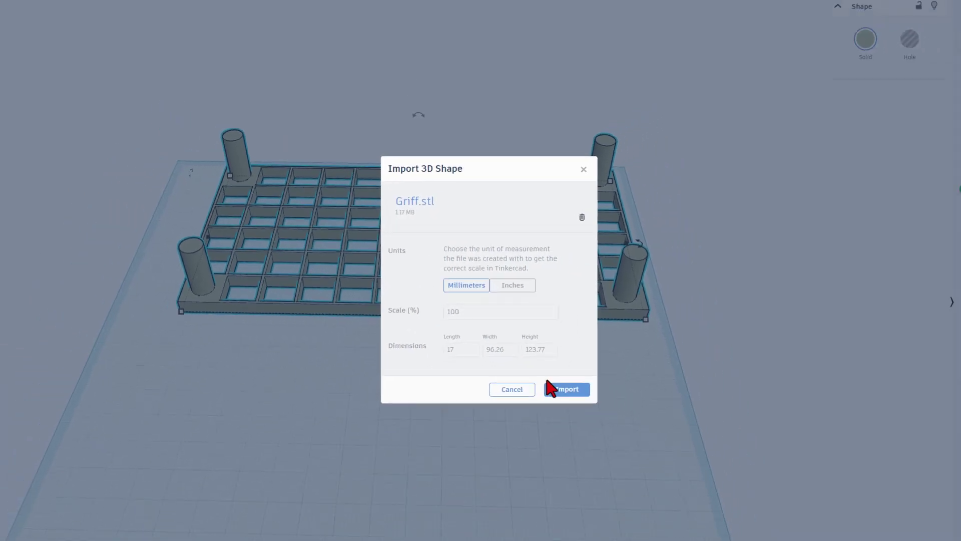
pyautogui.click(605, 439)
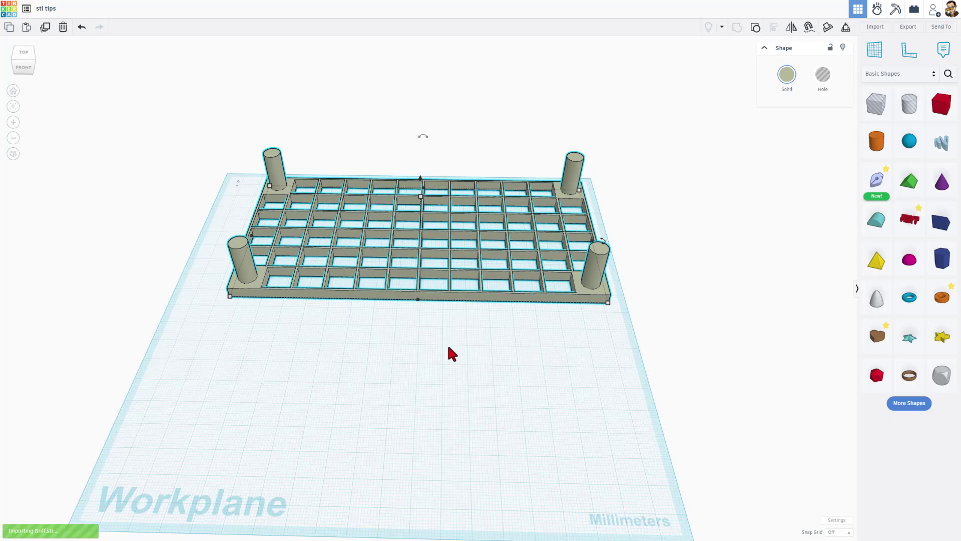
# Rotate the pink grip 90° to lie flat, drop it, and place it before the rack
pyautogui.moveTo(464, 384)
pyautogui.mouseDown(button='right')
pyautogui.moveTo(336, 390)
pyautogui.moveTo(374, 351)
pyautogui.moveTo(417, 138)
pyautogui.mouseUp(button='right')
pyautogui.click(395, 258)
pyautogui.moveTo(462, 176); pyautogui.dragTo(416, 117, button='right')
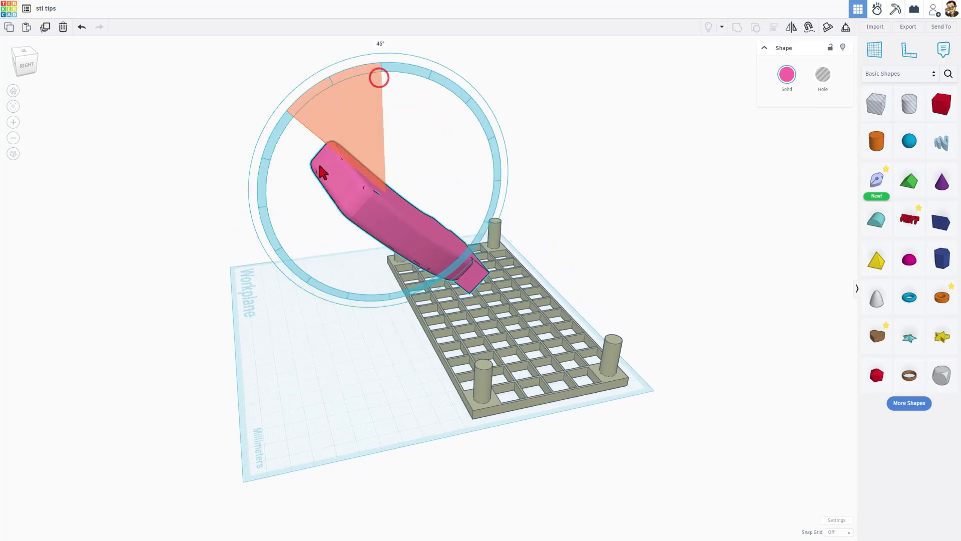
pyautogui.moveTo(377, 92); pyautogui.dragTo(316, 203)
pyautogui.press('d')
pyautogui.moveTo(315, 203)
pyautogui.mouseDown(button='right')
pyautogui.moveTo(494, 289)
pyautogui.moveTo(397, 315)
pyautogui.moveTo(393, 419)
pyautogui.moveTo(412, 420)
pyautogui.moveTo(411, 406)
pyautogui.mouseUp(button='right')
pyautogui.moveTo(320, 373); pyautogui.dragTo(323, 428)
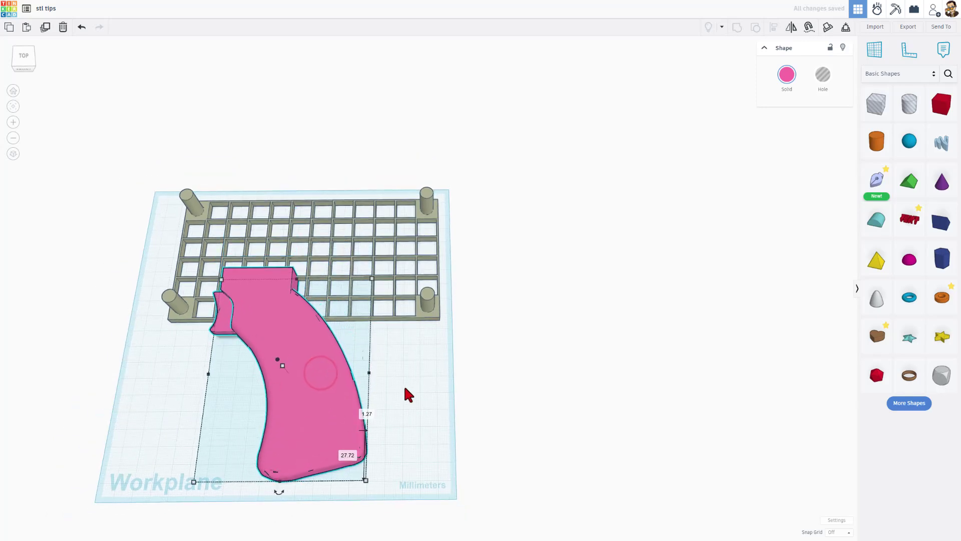
pyautogui.moveTo(409, 394)
pyautogui.mouseDown(button='right')
pyautogui.moveTo(493, 380)
pyautogui.moveTo(527, 326)
pyautogui.moveTo(519, 343)
pyautogui.moveTo(575, 417)
pyautogui.mouseUp(button='right')
# Set the workplane to 400 × 400 mm and move the pink grip beside the rack
pyautogui.click(835, 520)
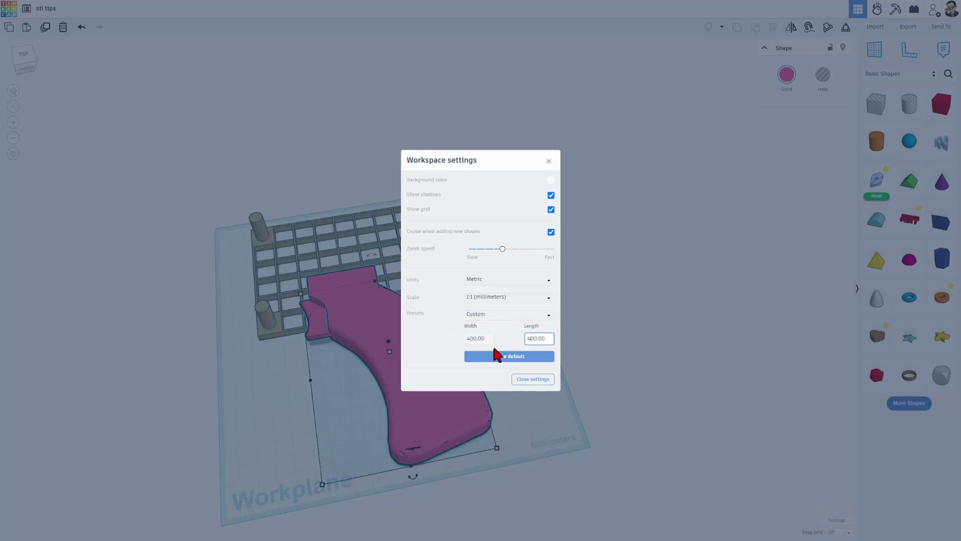
pyautogui.click(647, 324)
pyautogui.moveTo(422, 382); pyautogui.dragTo(644, 445)
pyautogui.moveTo(644, 445); pyautogui.dragTo(643, 308, button='right')
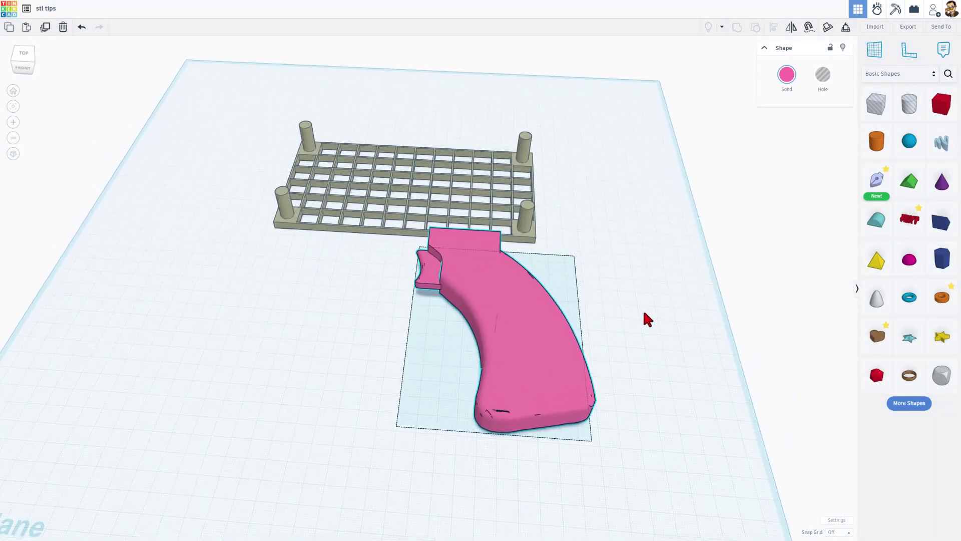
pyautogui.click(444, 344)
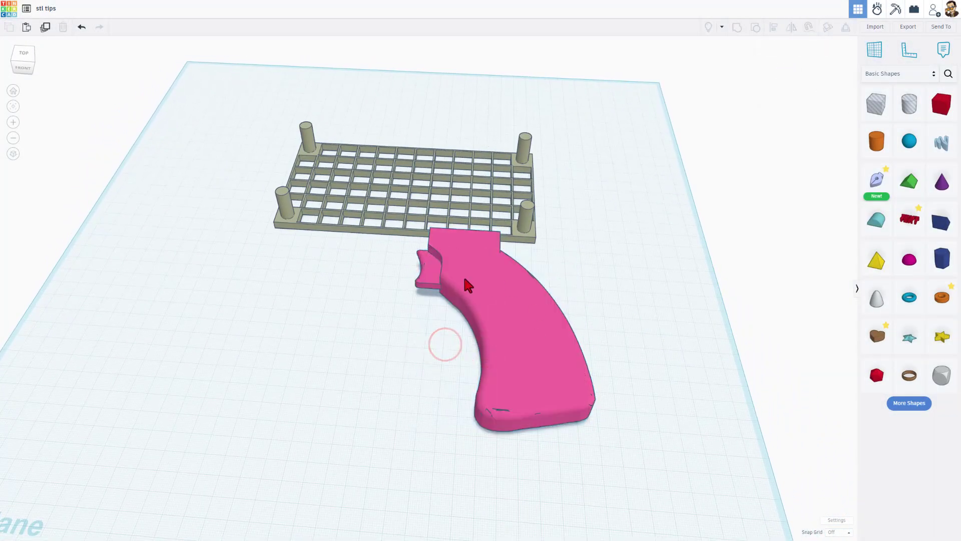
pyautogui.moveTo(410, 339)
pyautogui.mouseDown(button='right')
pyautogui.moveTo(521, 310)
pyautogui.moveTo(500, 354)
pyautogui.moveTo(501, 278)
pyautogui.mouseUp(button='right')
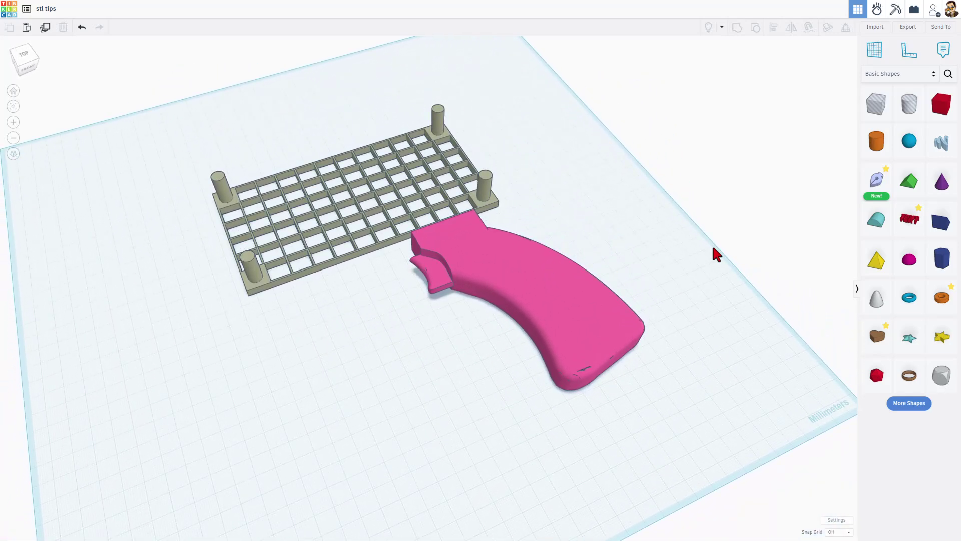